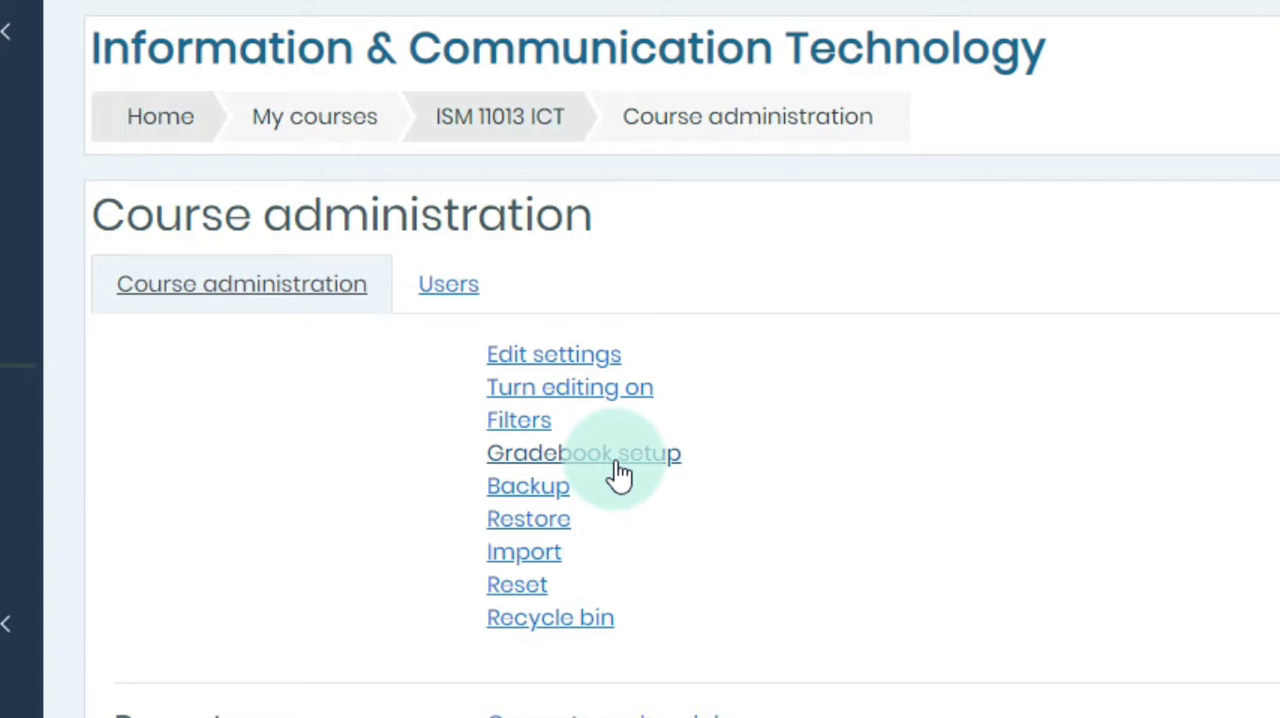
# Step: Open the course's gradebook setup and start a category named A1 with Simple weighted mean of grades aggregation
pyautogui.click(620, 470)
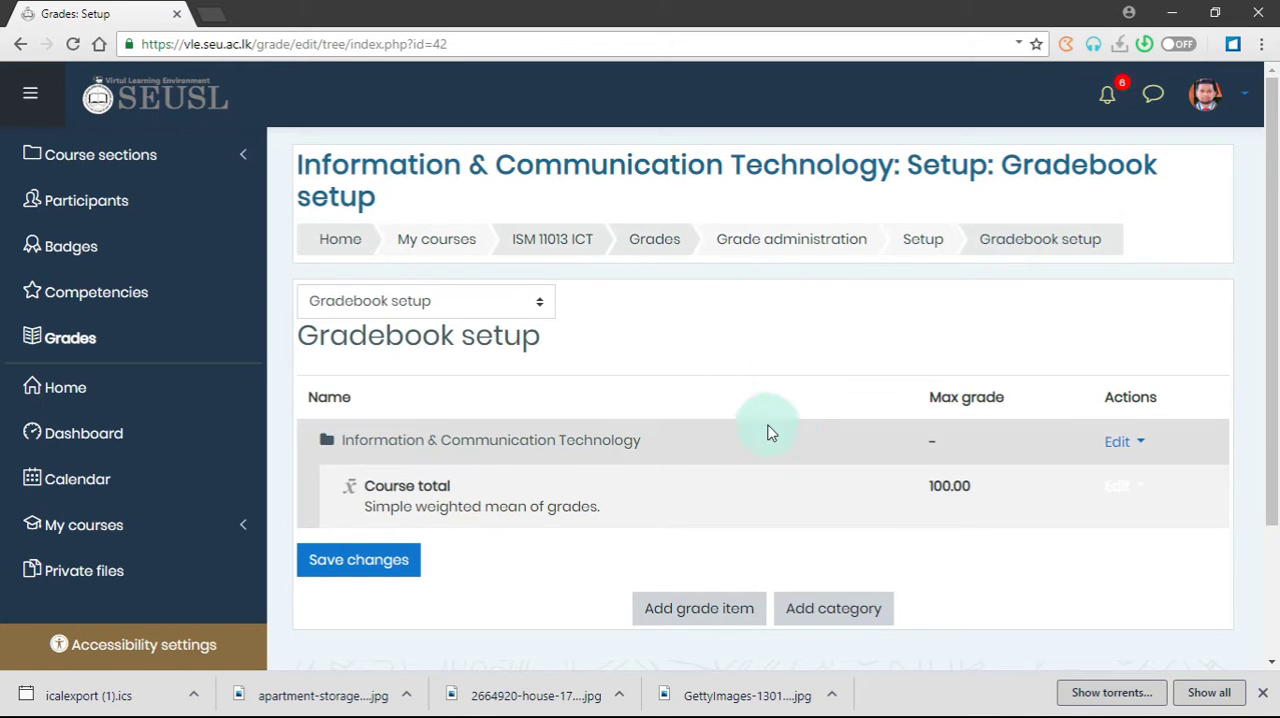
pyautogui.scroll(-1, 800, 493)
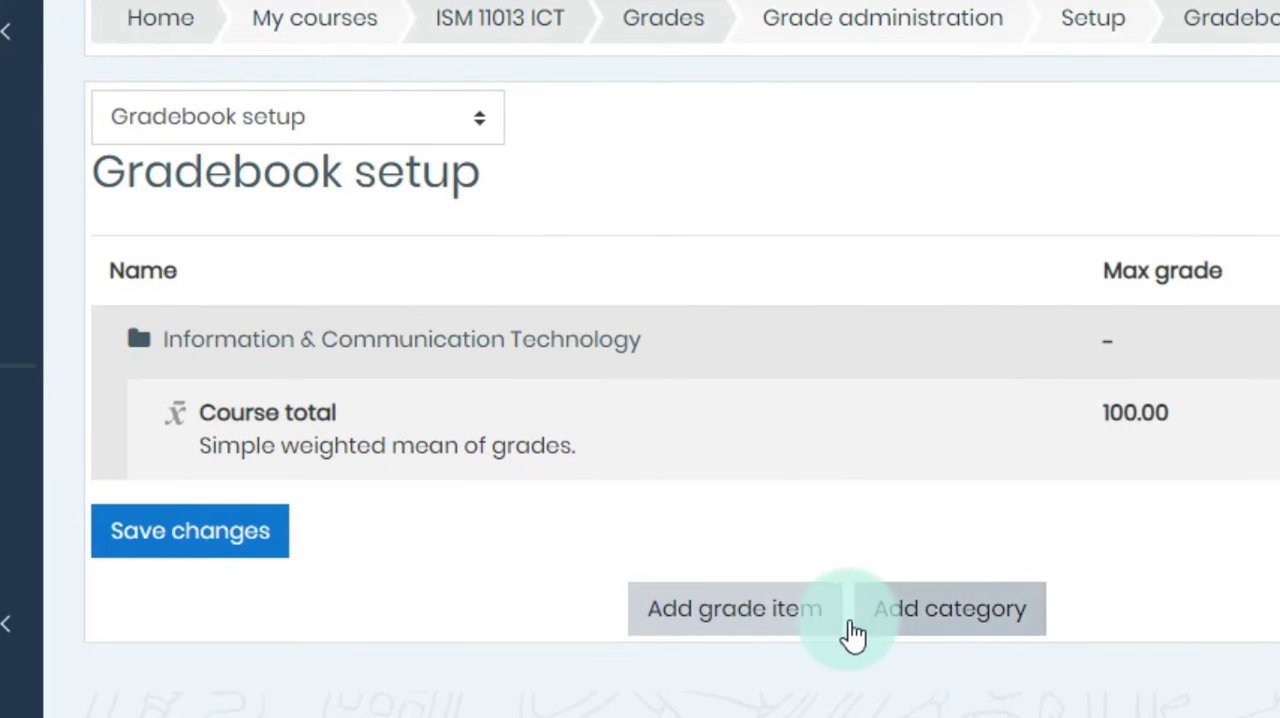
pyautogui.click(975, 625)
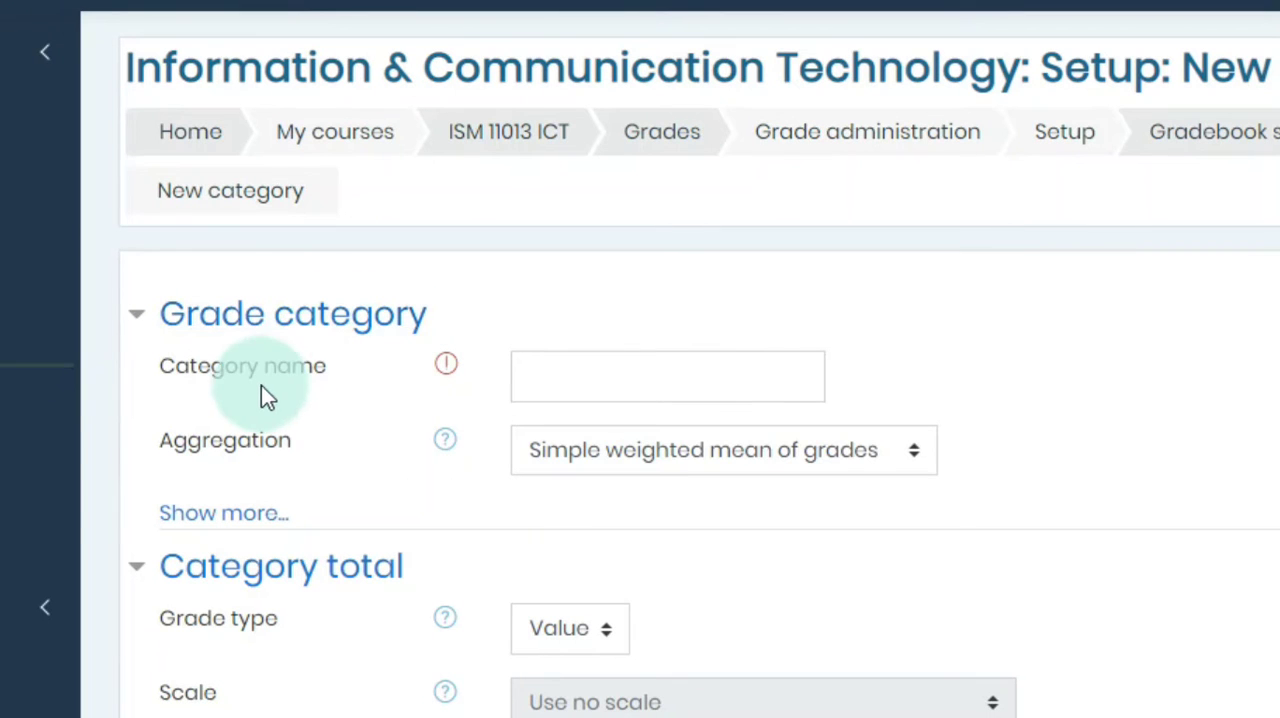
pyautogui.click(580, 380)
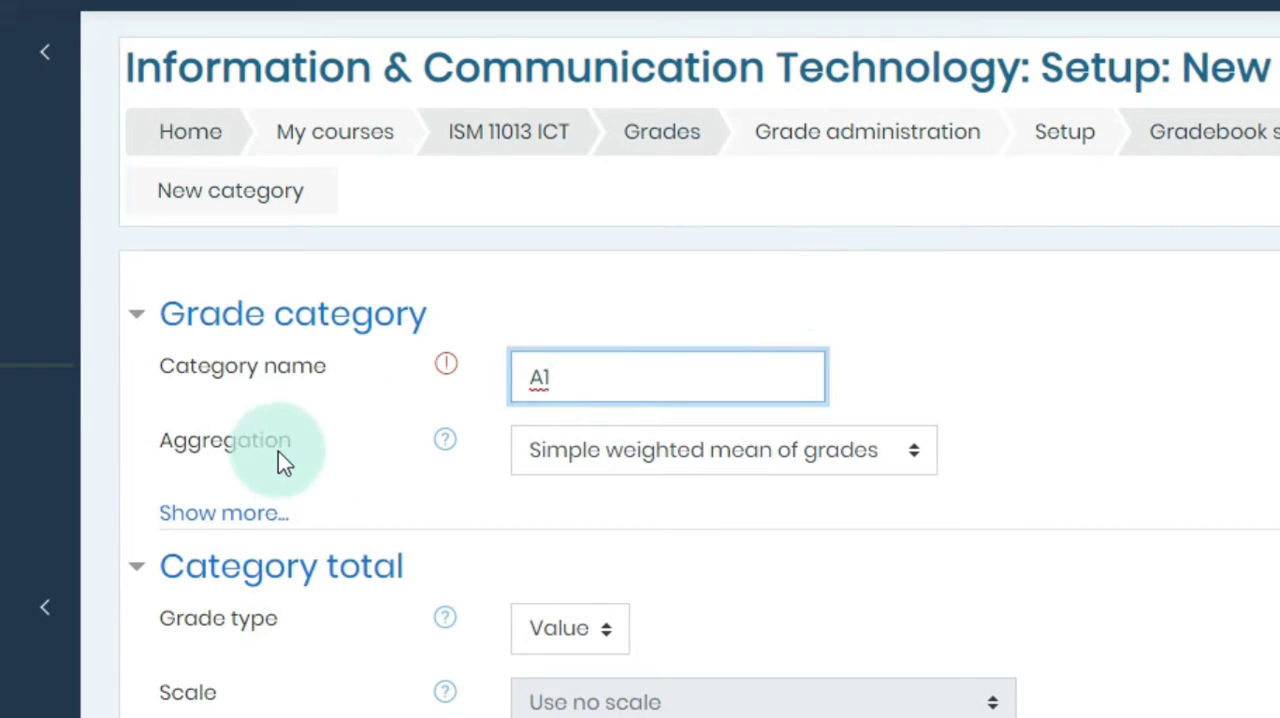
pyautogui.click(597, 450)
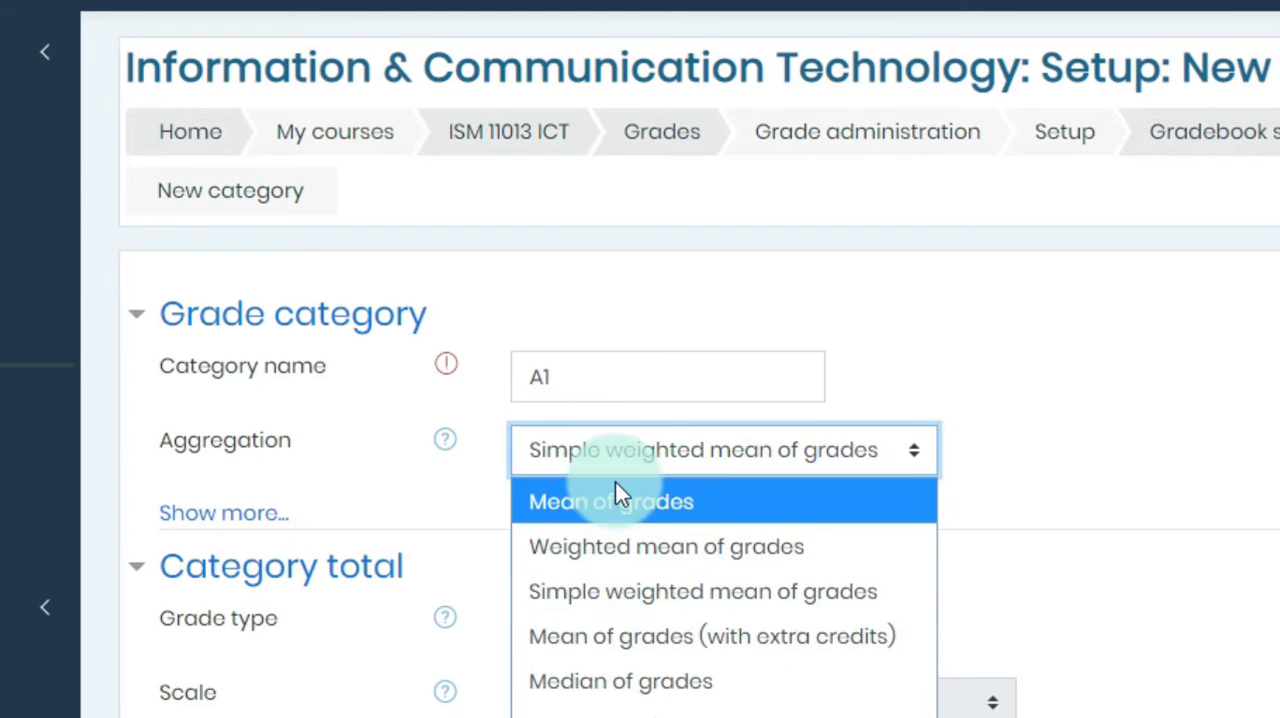
pyautogui.click(651, 592)
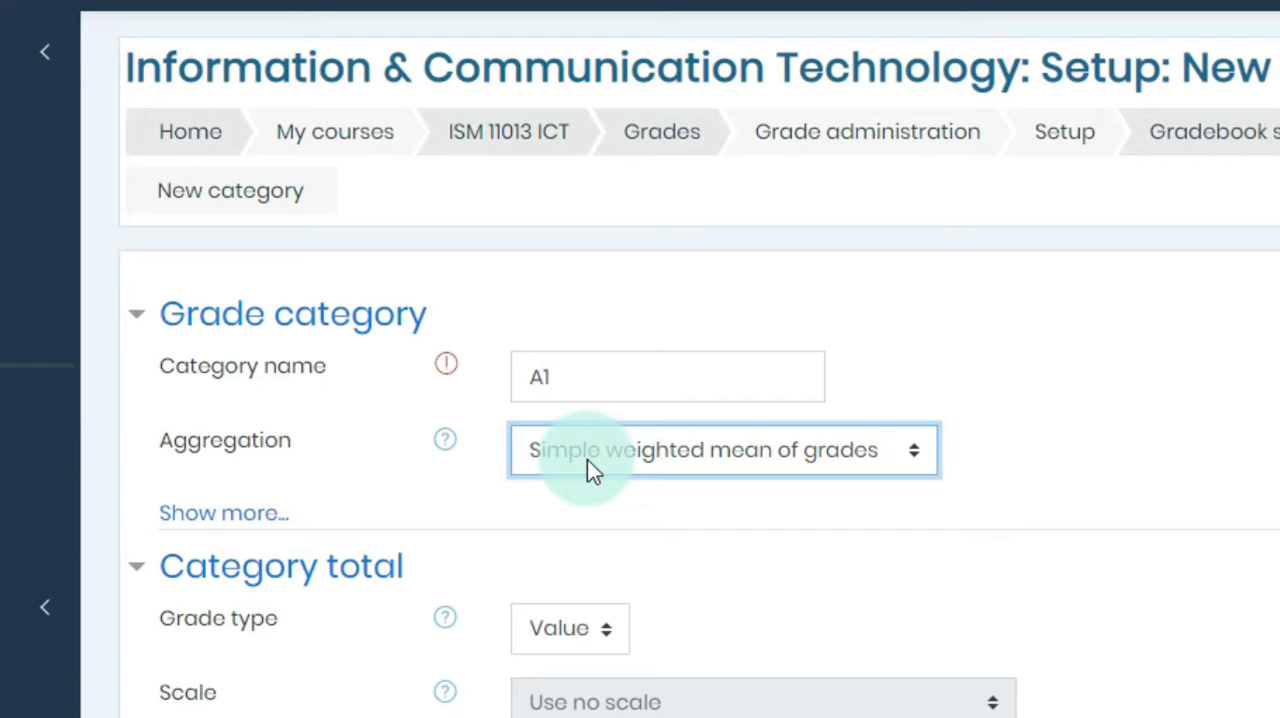
# Step: Choose Value as the grade type for the A1 category total
pyautogui.scroll(-1, 589, 462)
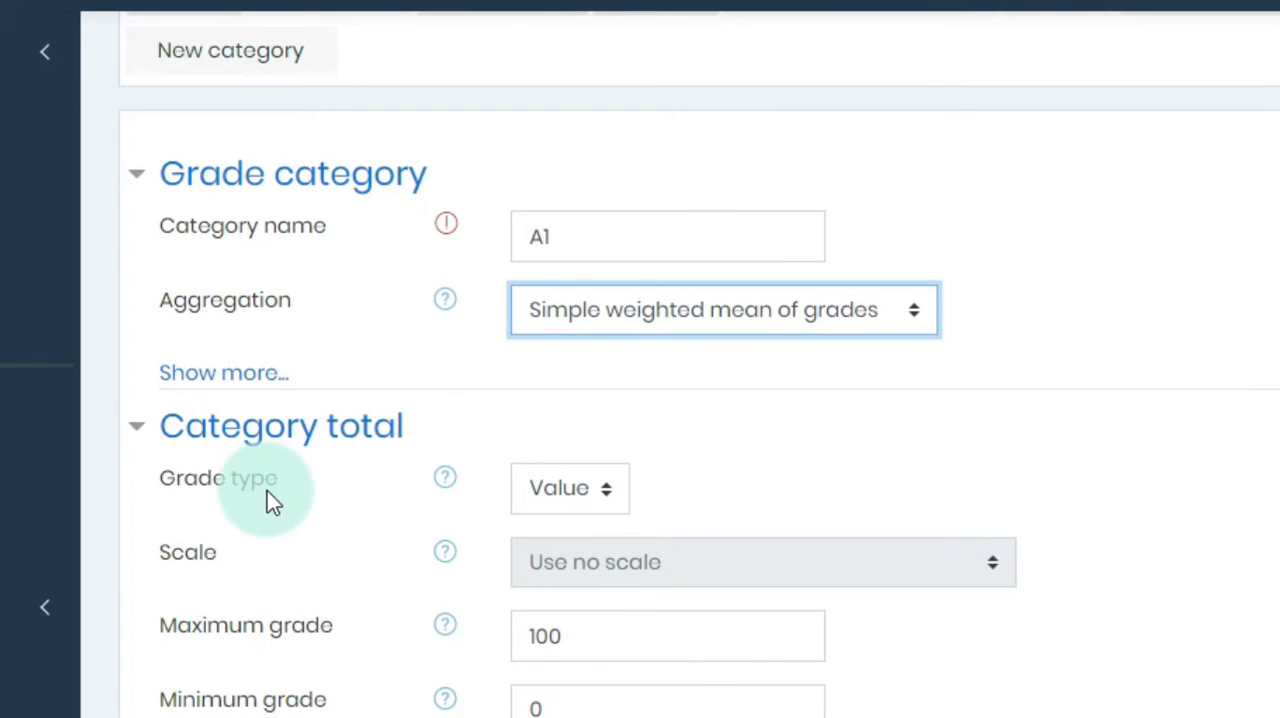
pyautogui.click(594, 508)
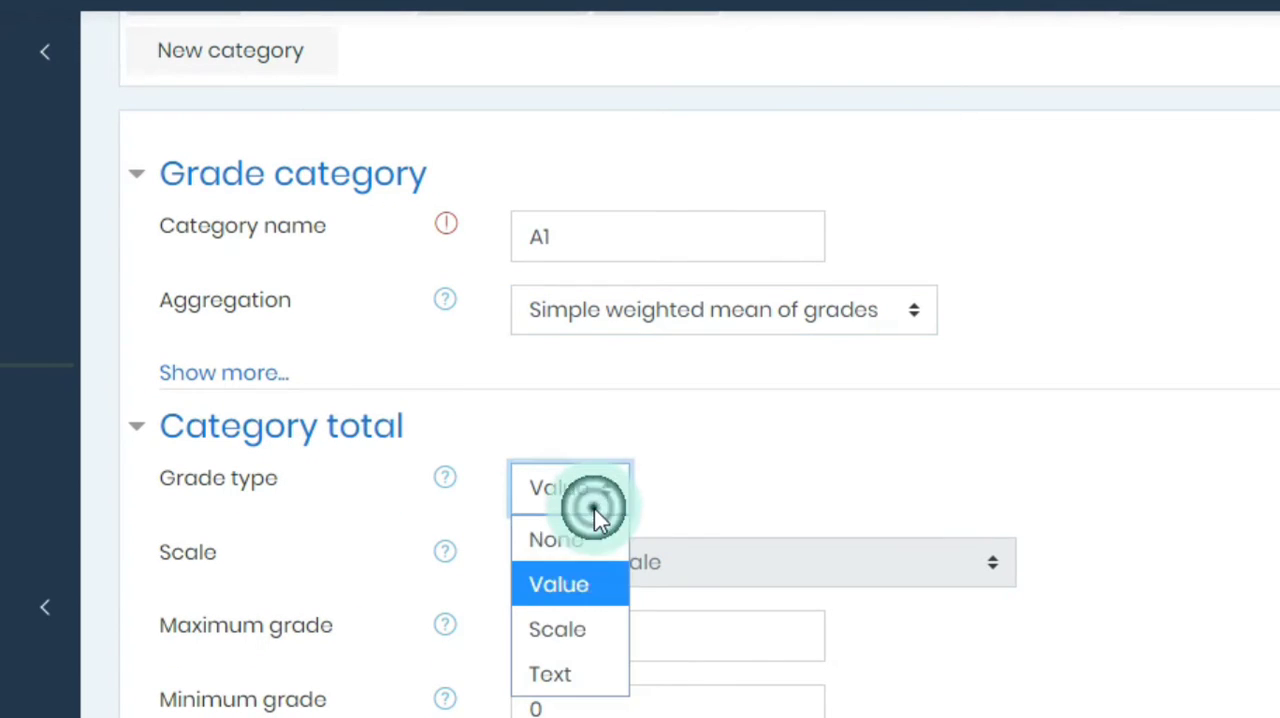
pyautogui.click(590, 582)
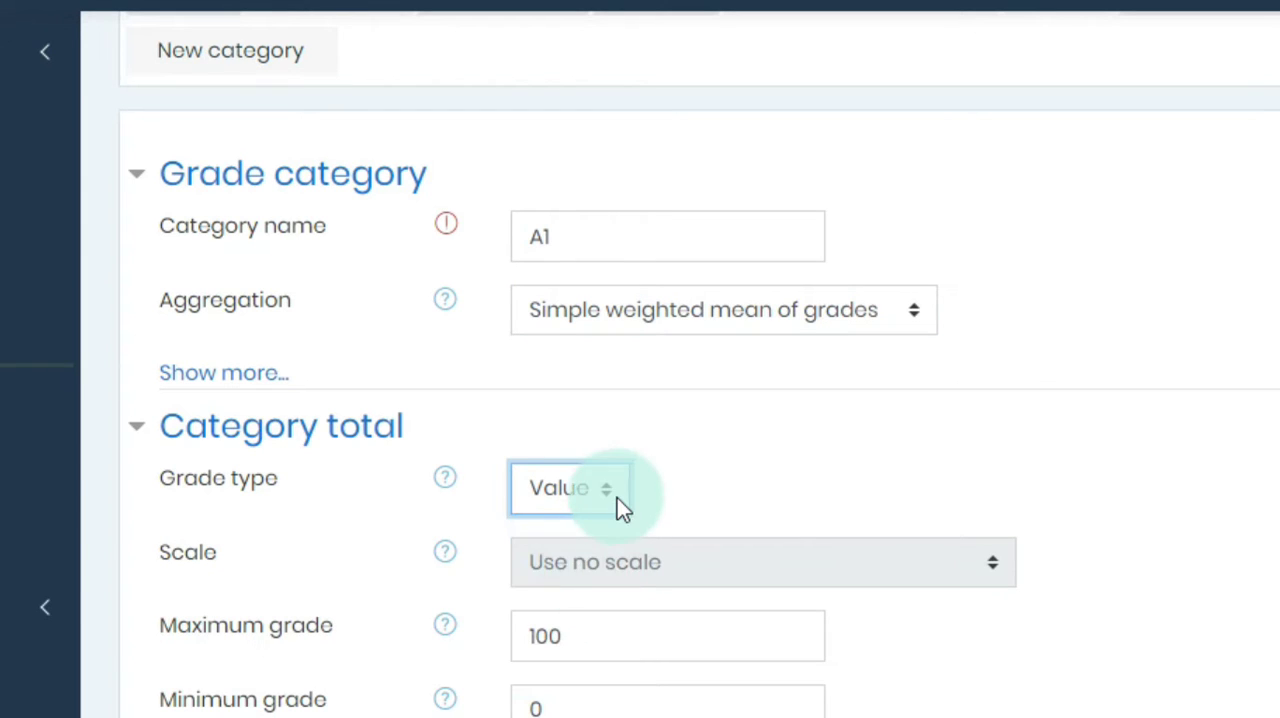
# Step: Set the A1 category's maximum grade to 5 and save the category
pyautogui.scroll(-1, 320, 420)
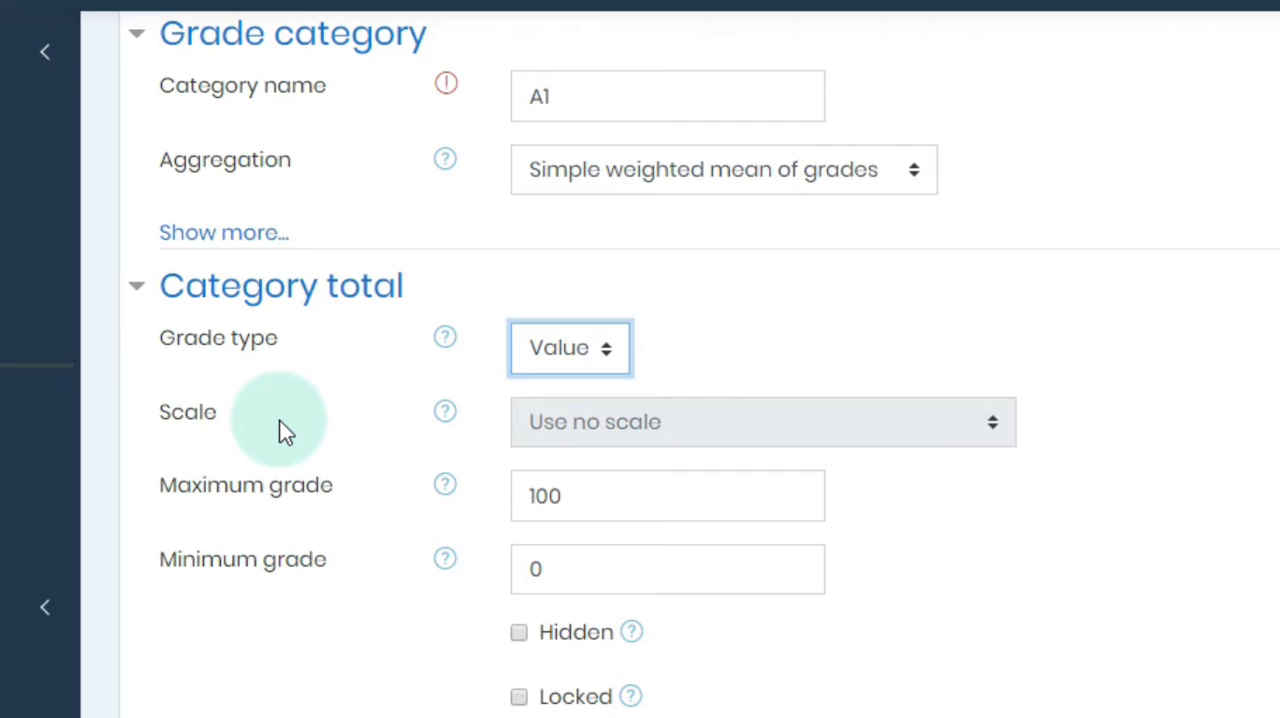
pyautogui.click(505, 430)
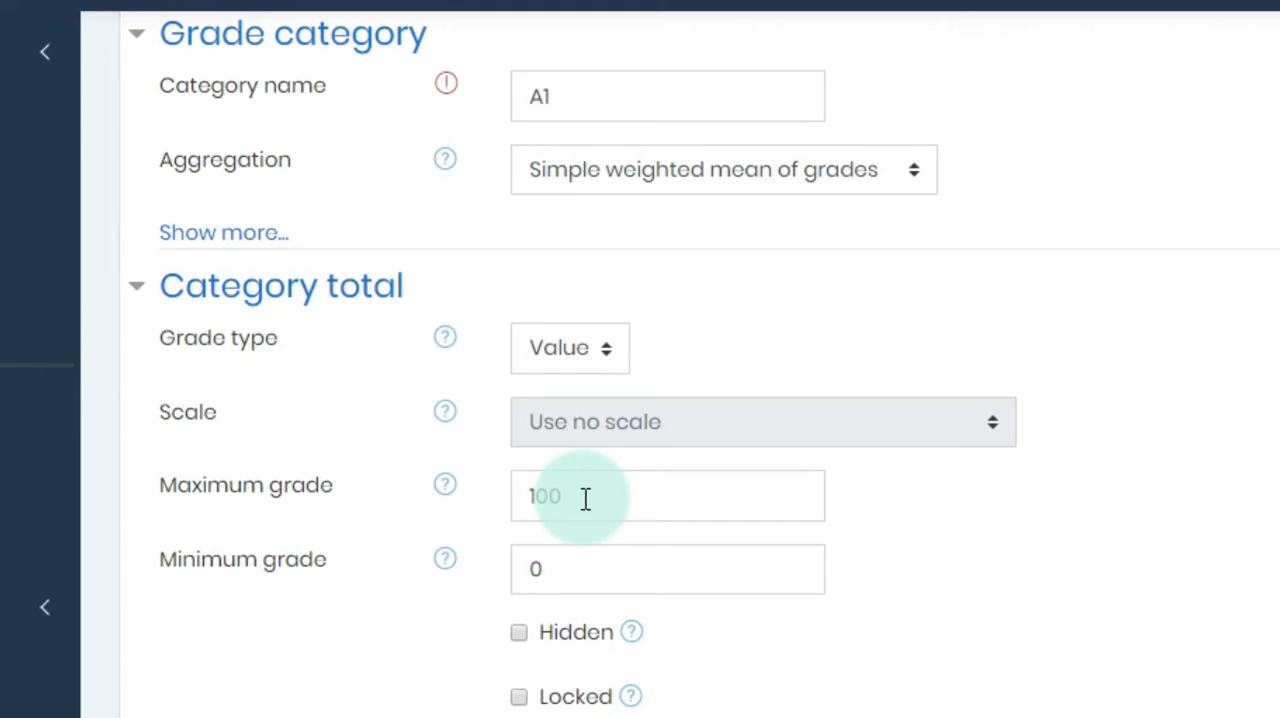
pyautogui.moveTo(585, 498); pyautogui.dragTo(514, 496)
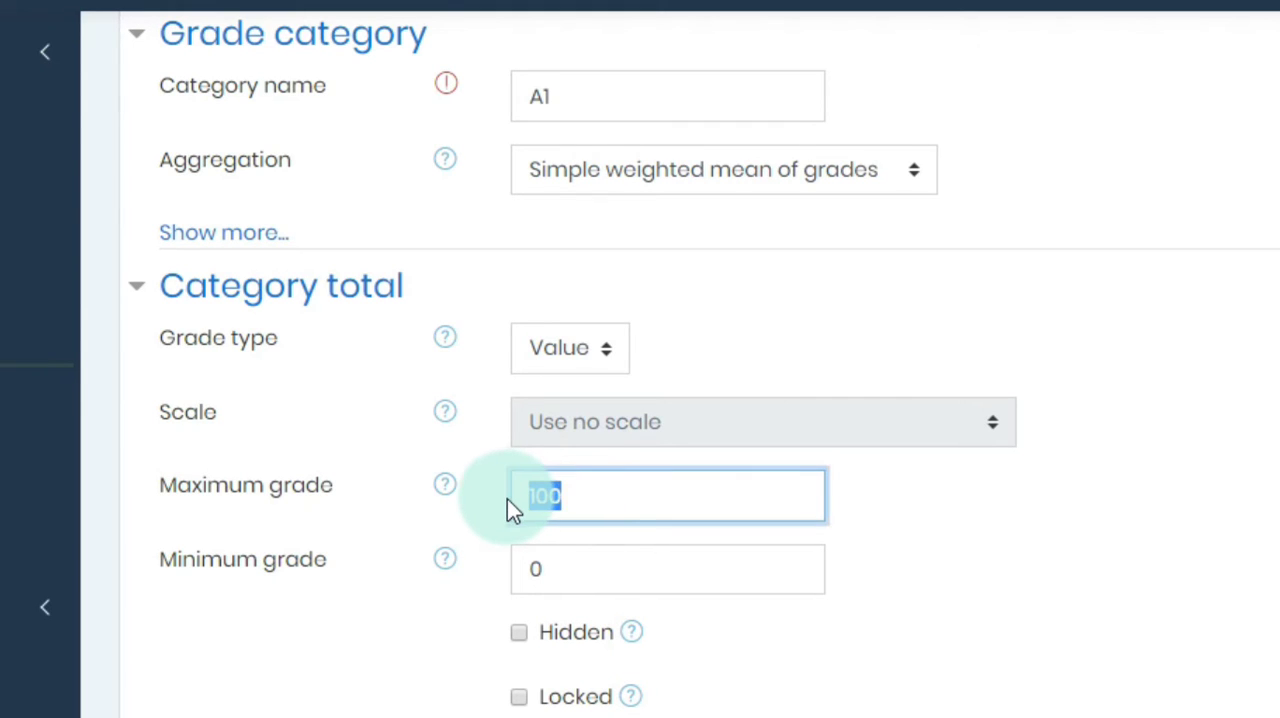
pyautogui.write('5')
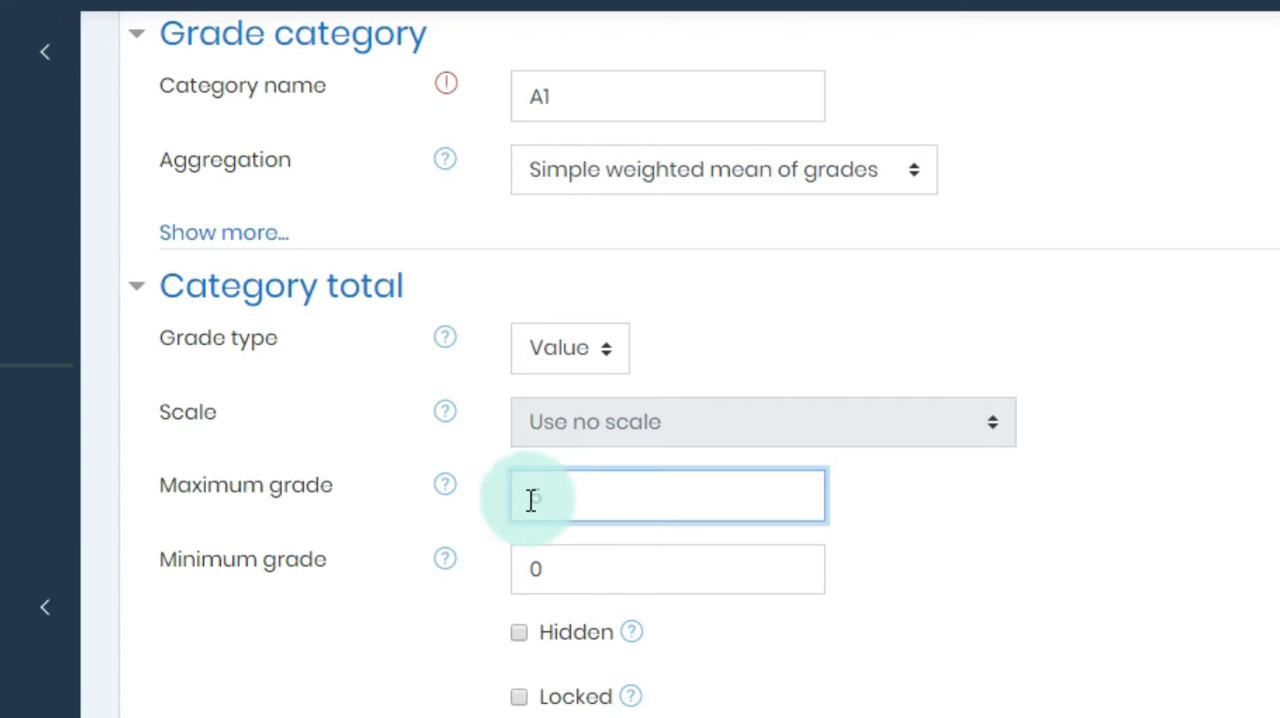
pyautogui.scroll(-1, 589, 550)
pyautogui.scroll(-1, 591, 568)
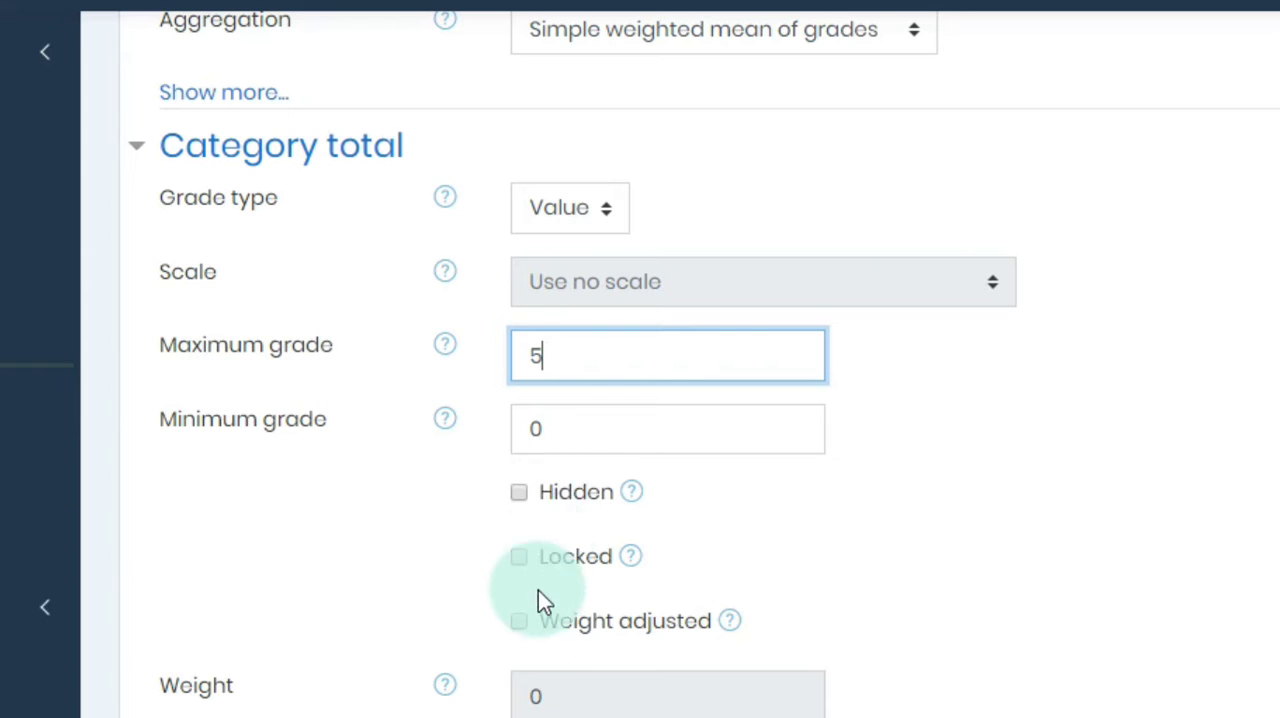
pyautogui.scroll(-2, 560, 638)
pyautogui.scroll(-2, 458, 603)
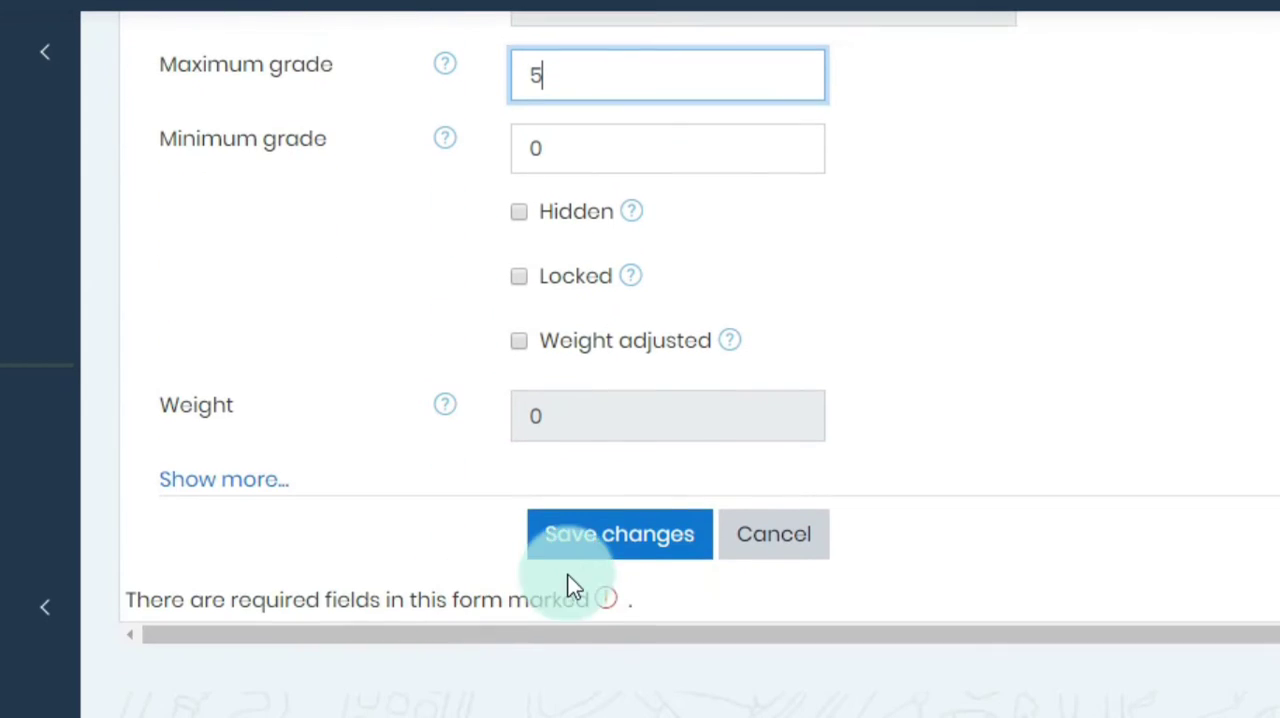
pyautogui.click(612, 548)
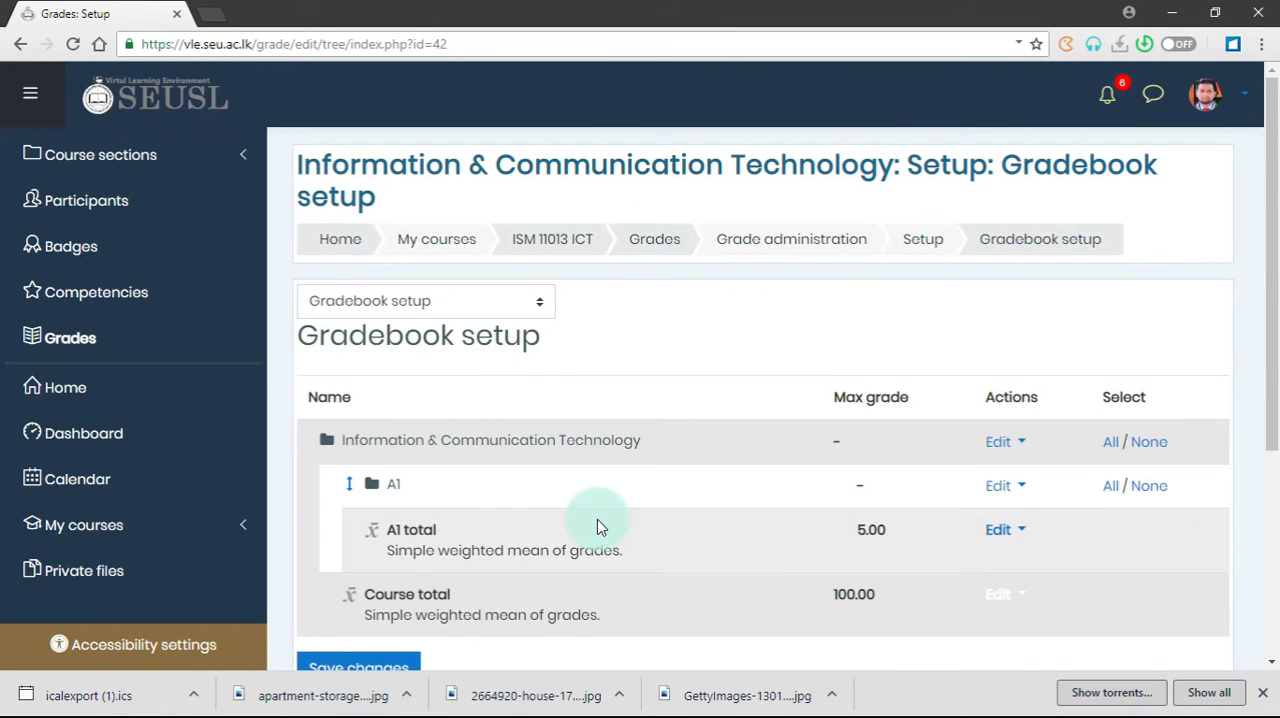
# Step: Start another grade category named A2 and set its maximum grade to 5
pyautogui.scroll(-2, 597, 520)
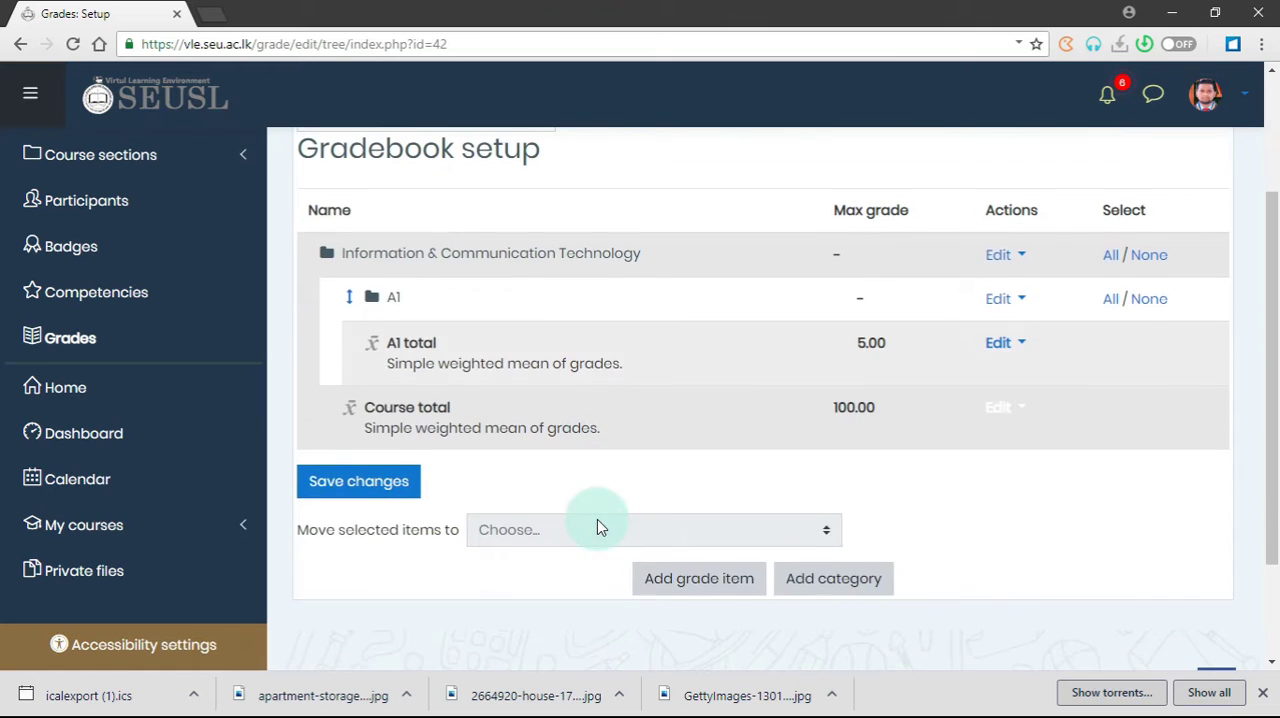
pyautogui.click(838, 590)
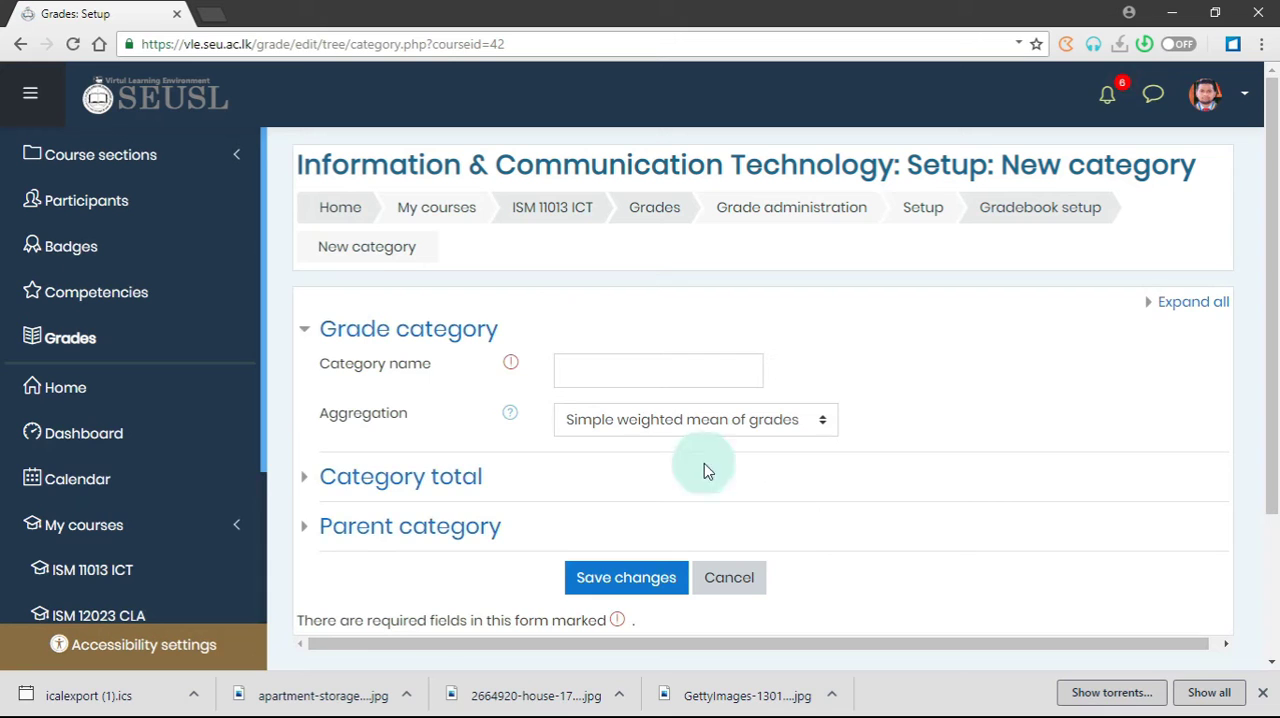
pyautogui.click(613, 375)
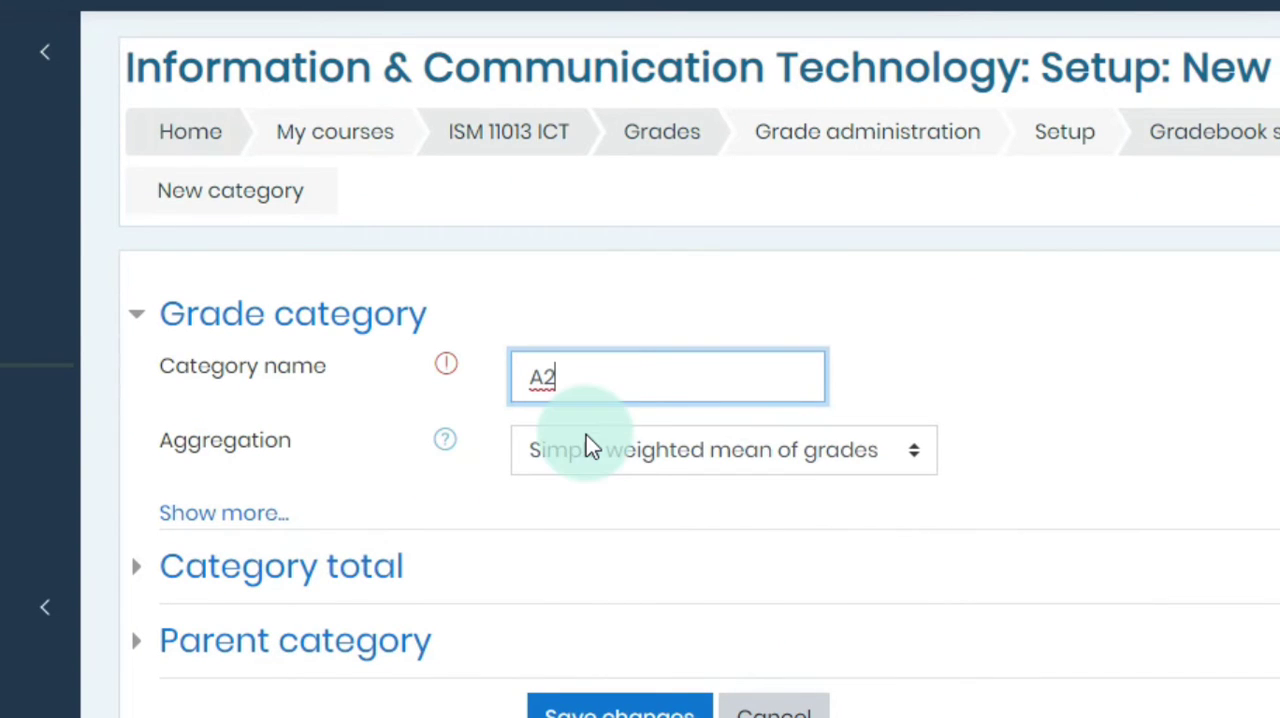
pyautogui.scroll(-3, 790, 459)
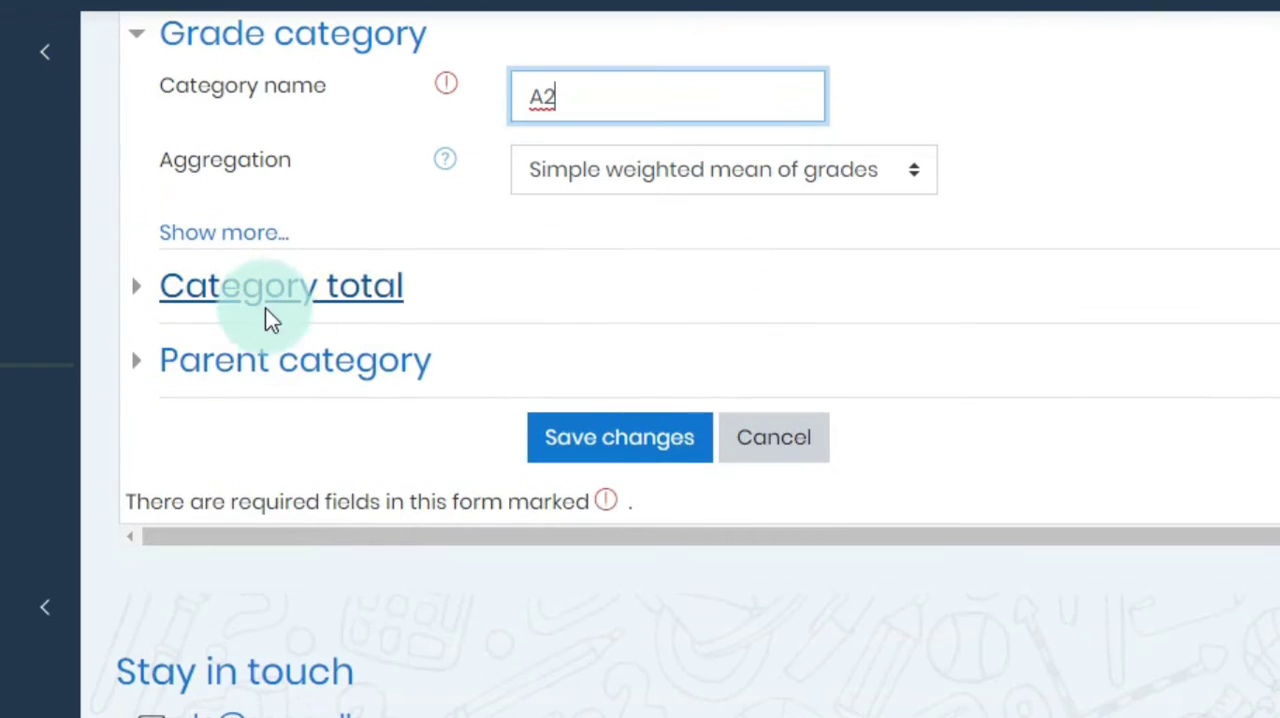
pyautogui.click(266, 310)
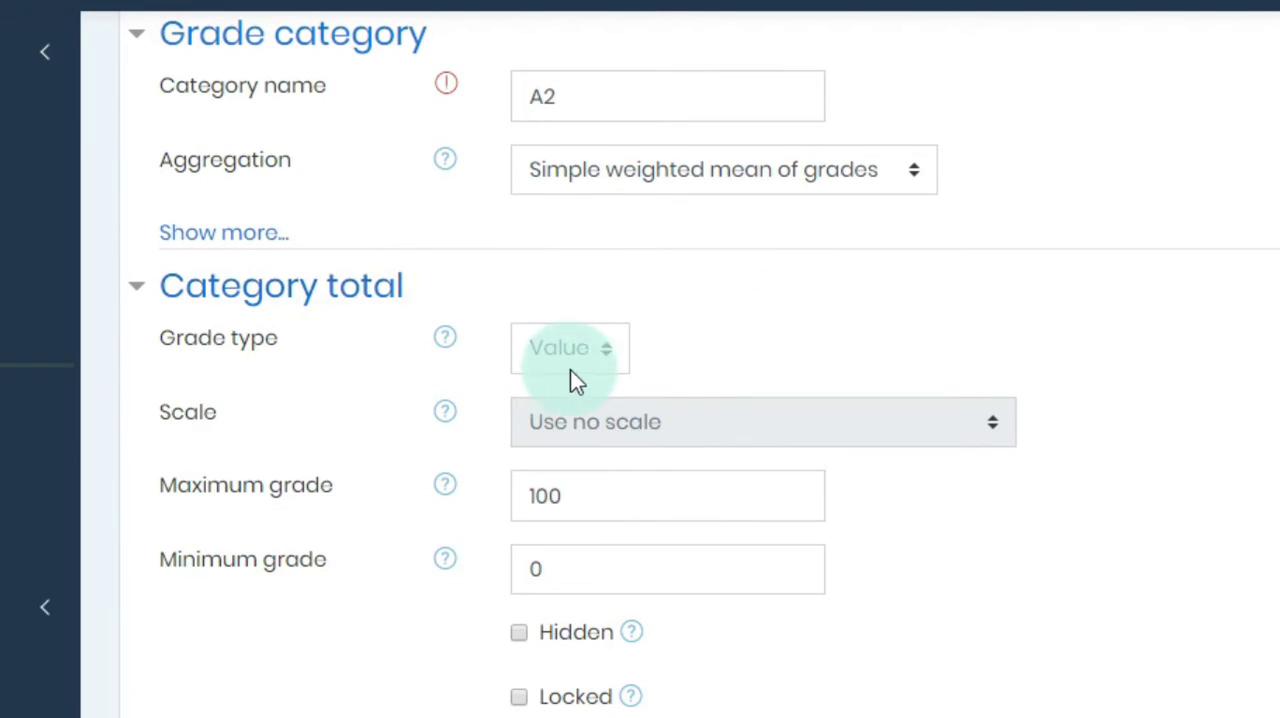
pyautogui.doubleClick(586, 500)
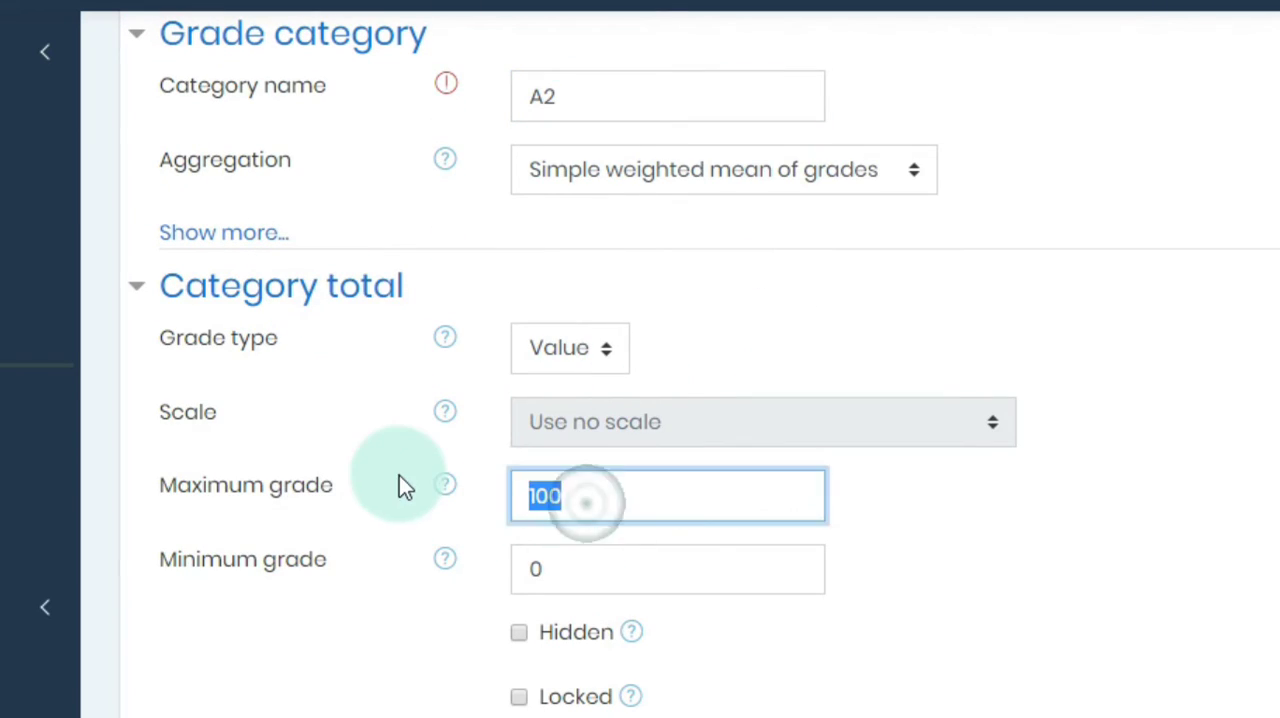
pyautogui.write('5')
pyautogui.scroll(-2, 402, 485)
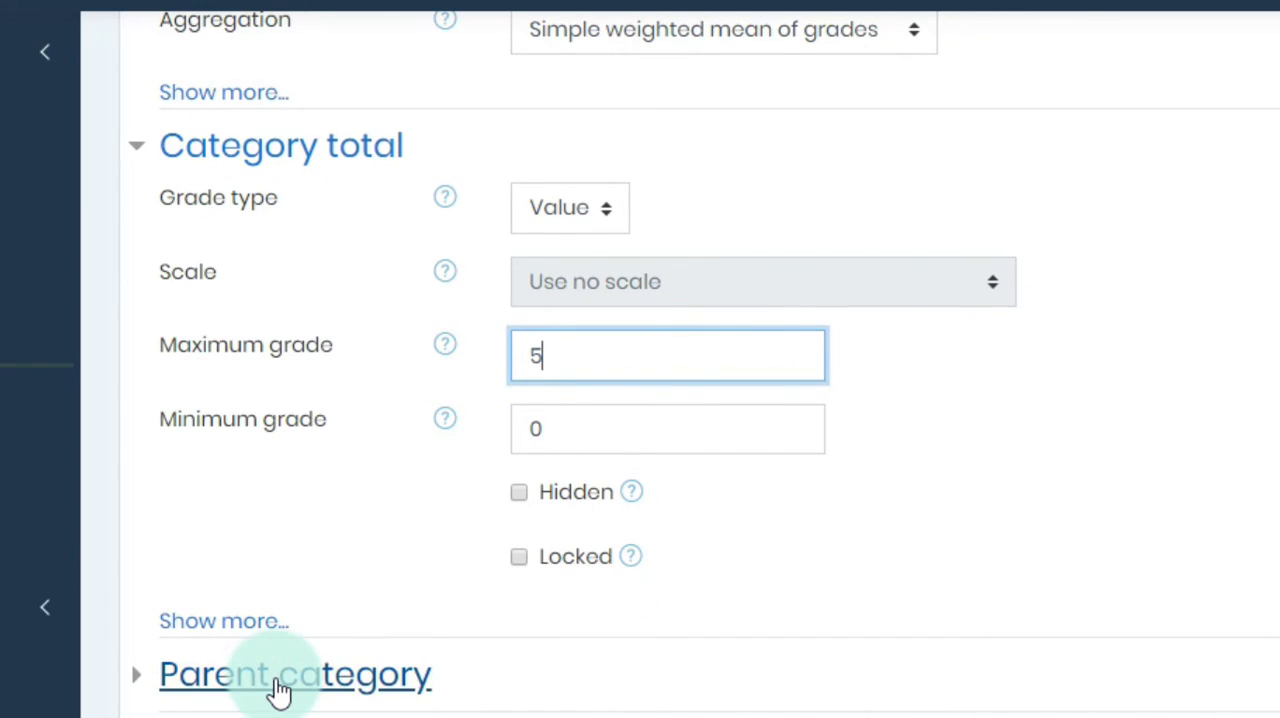
# Step: Choose Information & Communication Technology as the parent category of A2 and save the category
pyautogui.click(320, 687)
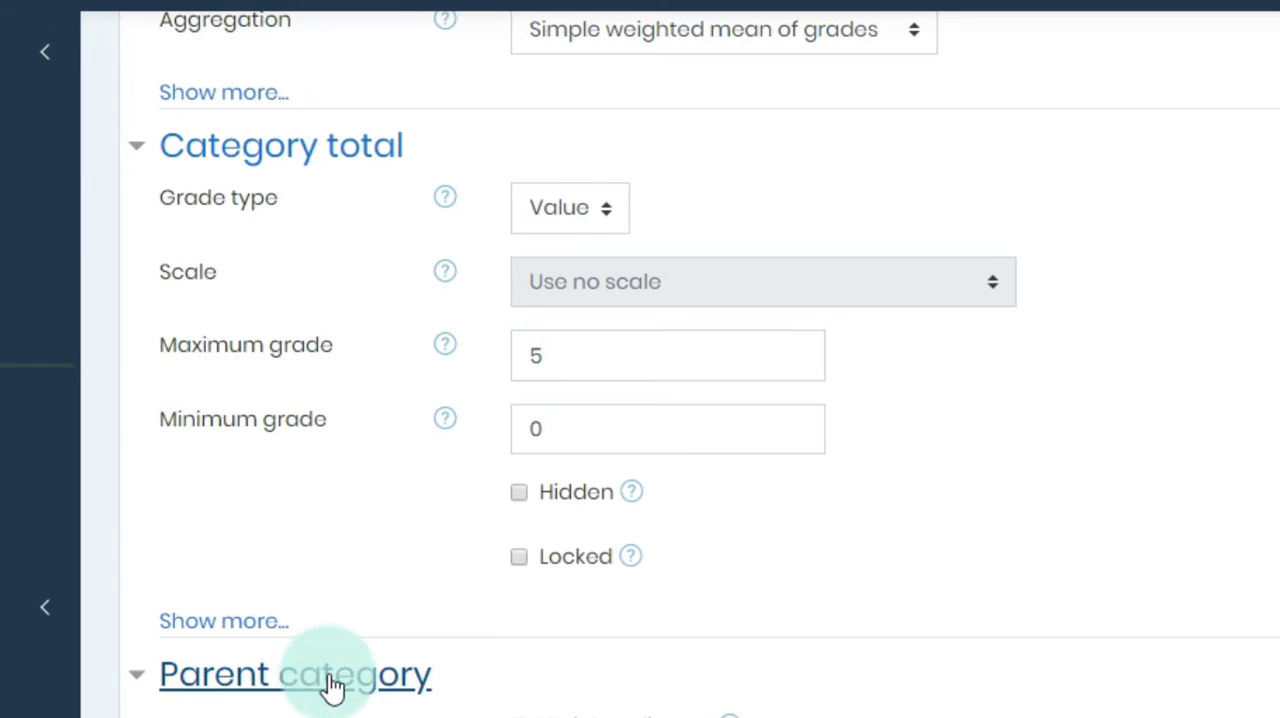
pyautogui.scroll(-2, 400, 680)
pyautogui.scroll(-2, 500, 690)
pyautogui.scroll(8, 443, 591)
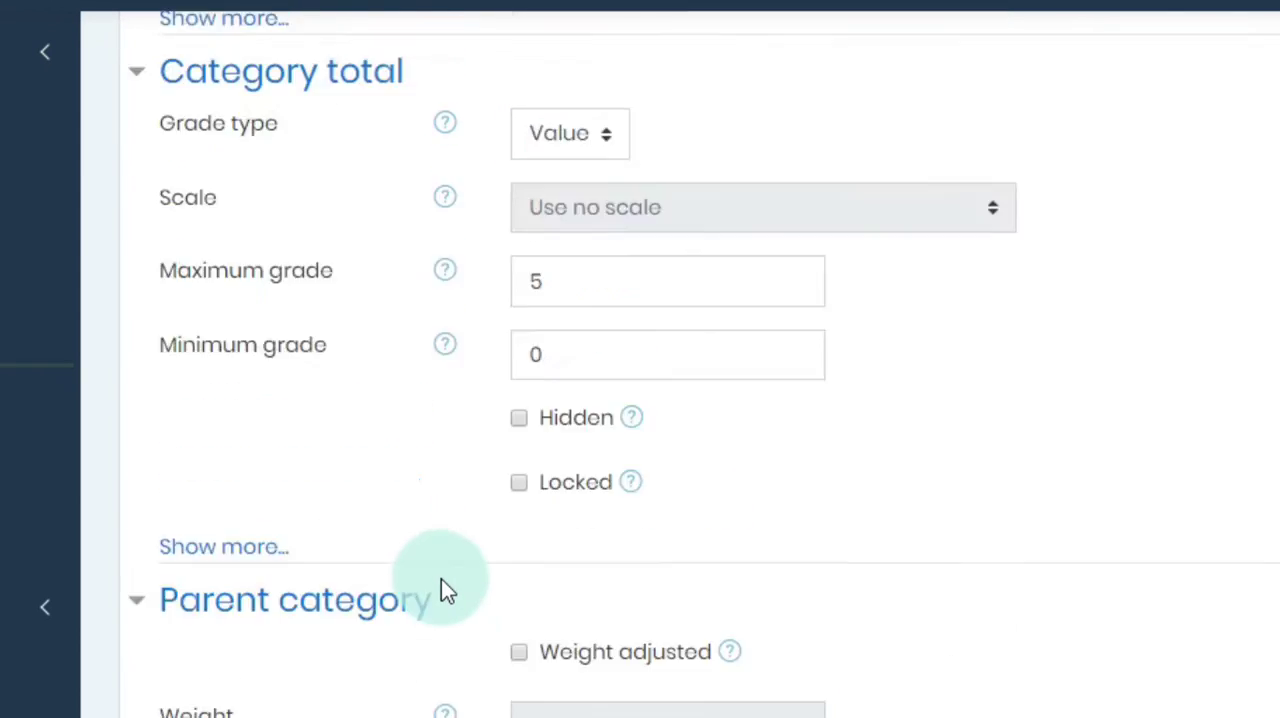
pyautogui.scroll(-10, 528, 567)
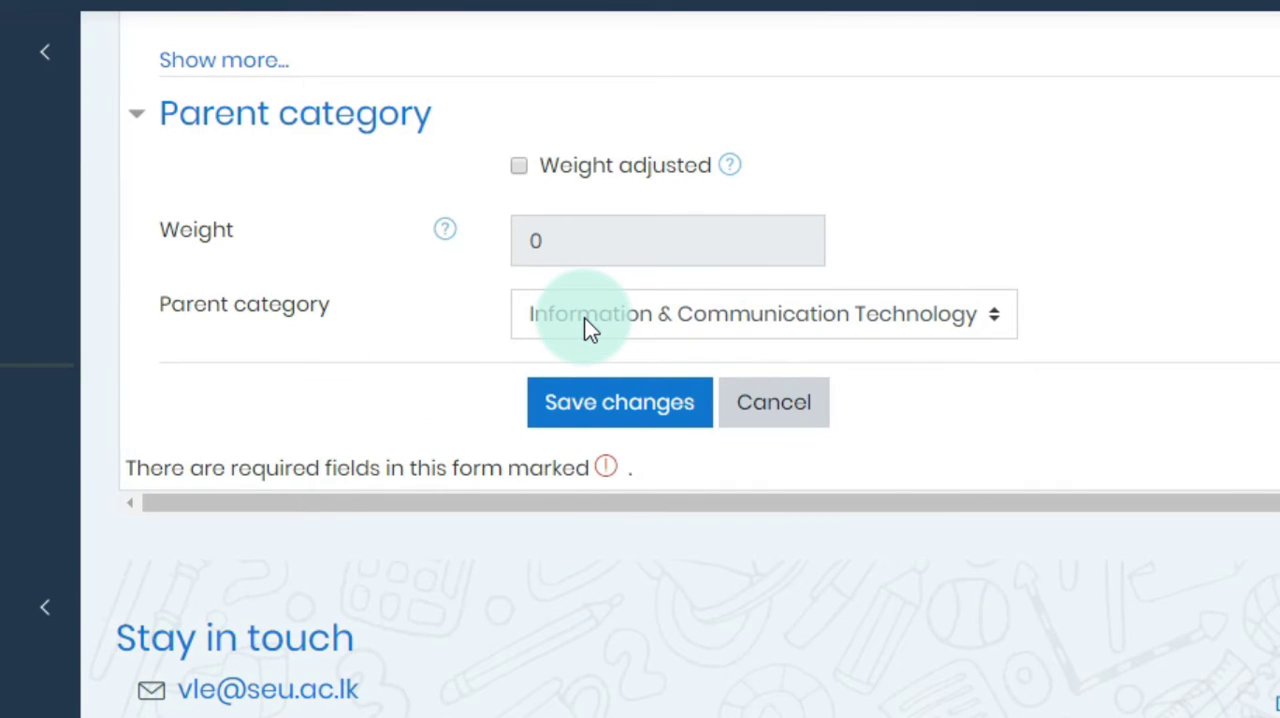
pyautogui.click(584, 317)
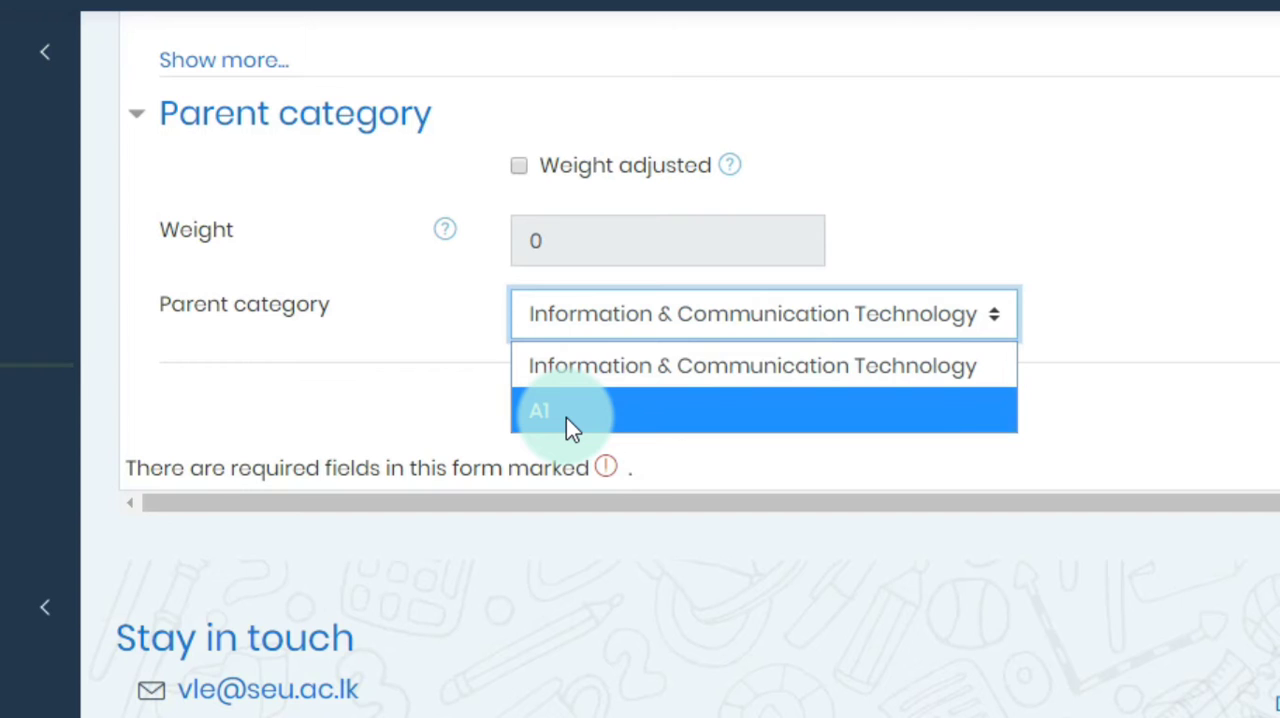
pyautogui.click(656, 371)
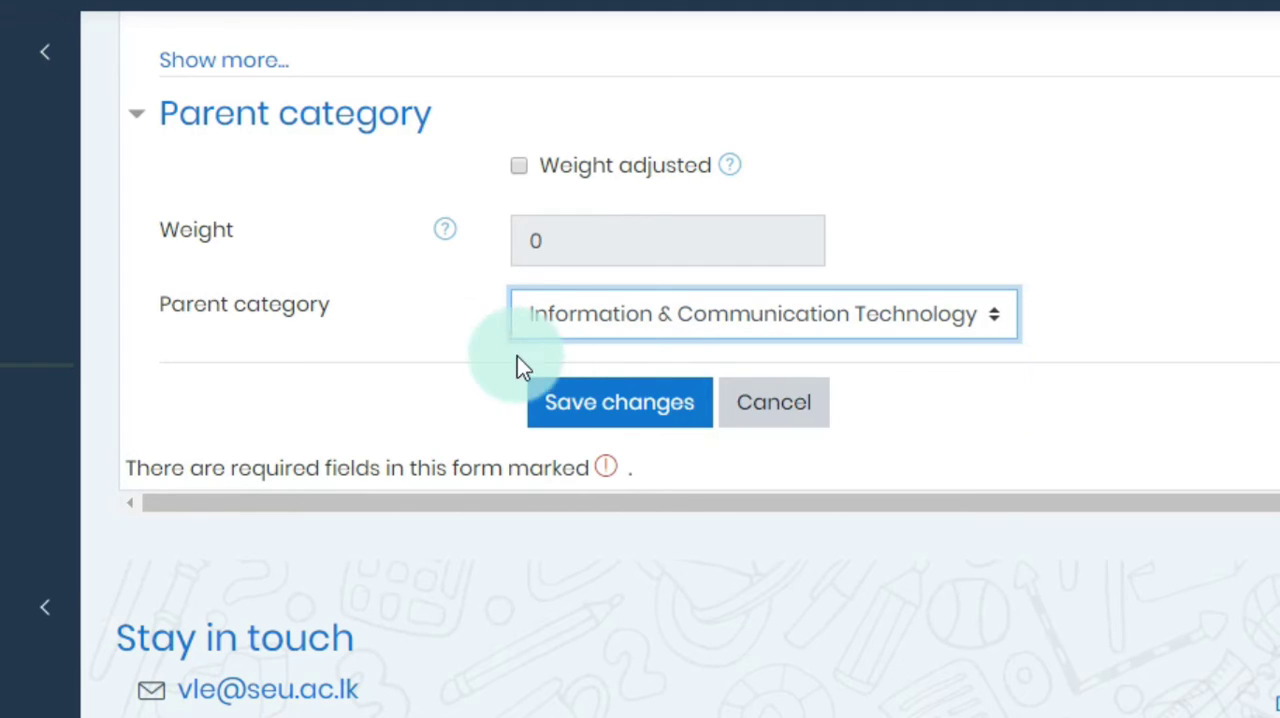
pyautogui.click(597, 406)
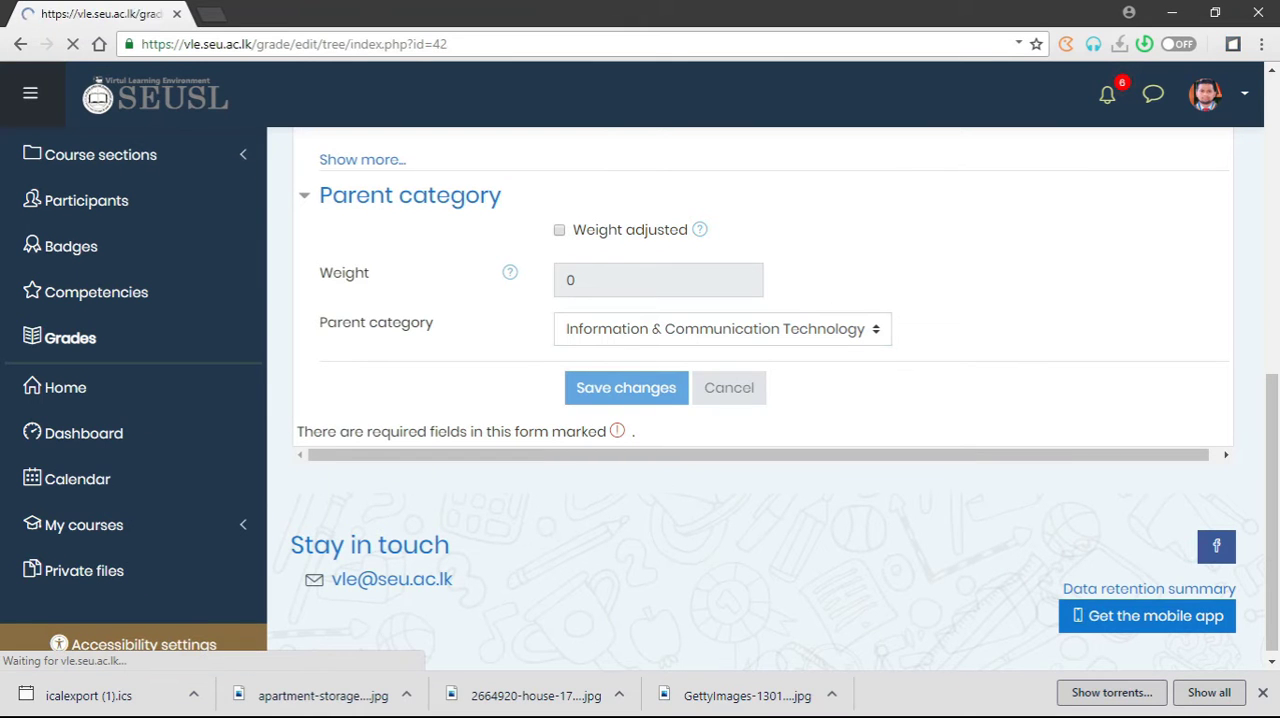
# Step: Start another grade category and name it MST
pyautogui.scroll(-2, 570, 500)
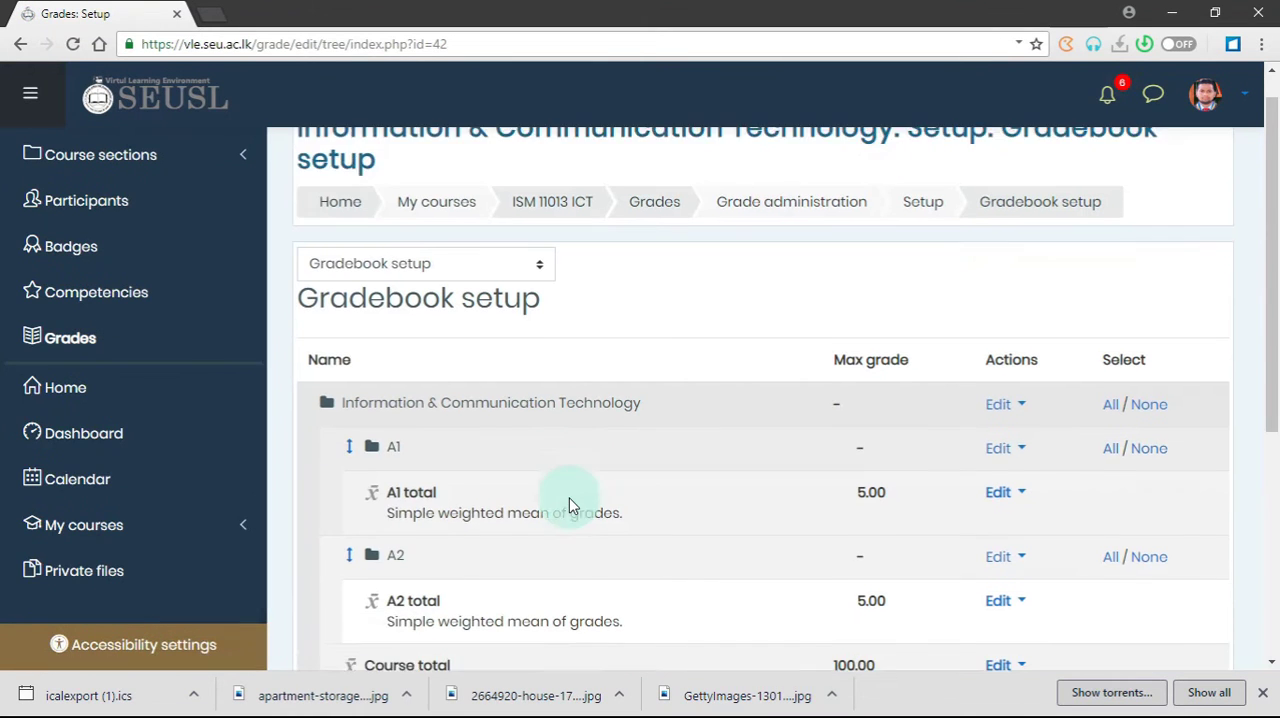
pyautogui.scroll(-3, 440, 509)
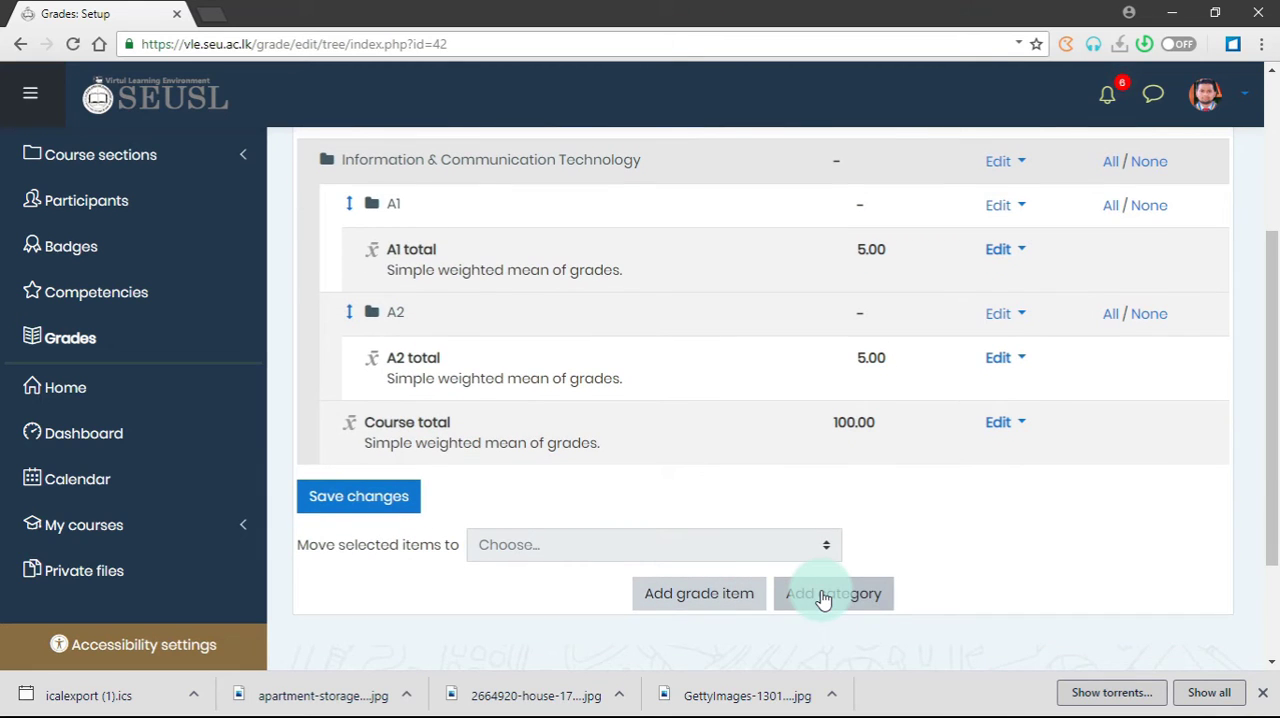
pyautogui.click(823, 596)
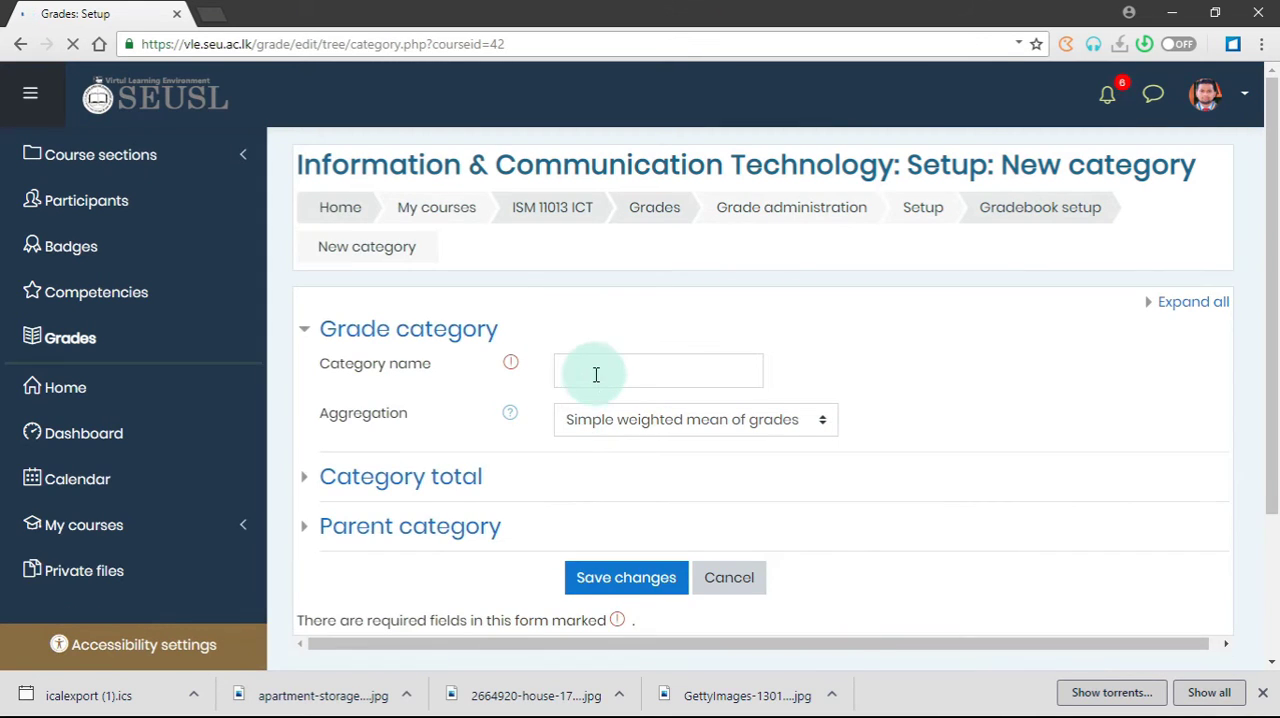
pyautogui.click(597, 371)
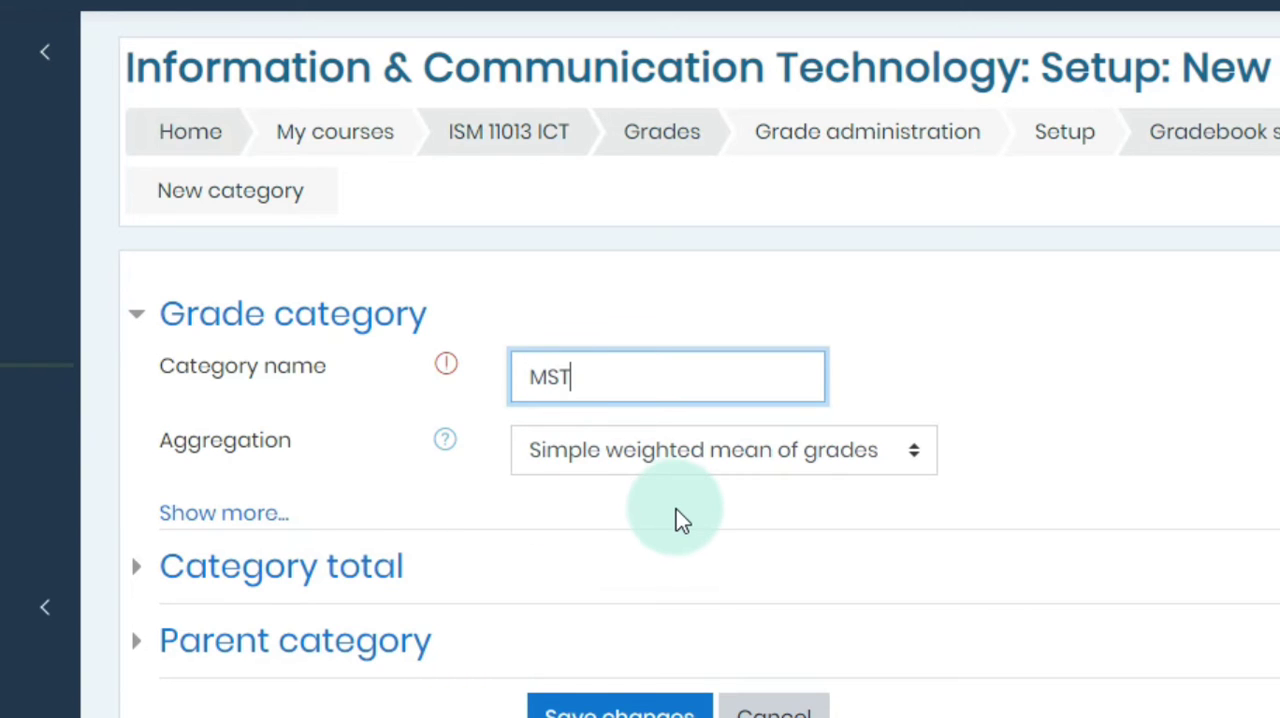
# Step: Set the MST category's maximum grade to 5 and save the category
pyautogui.scroll(-2, 677, 517)
pyautogui.click(305, 455)
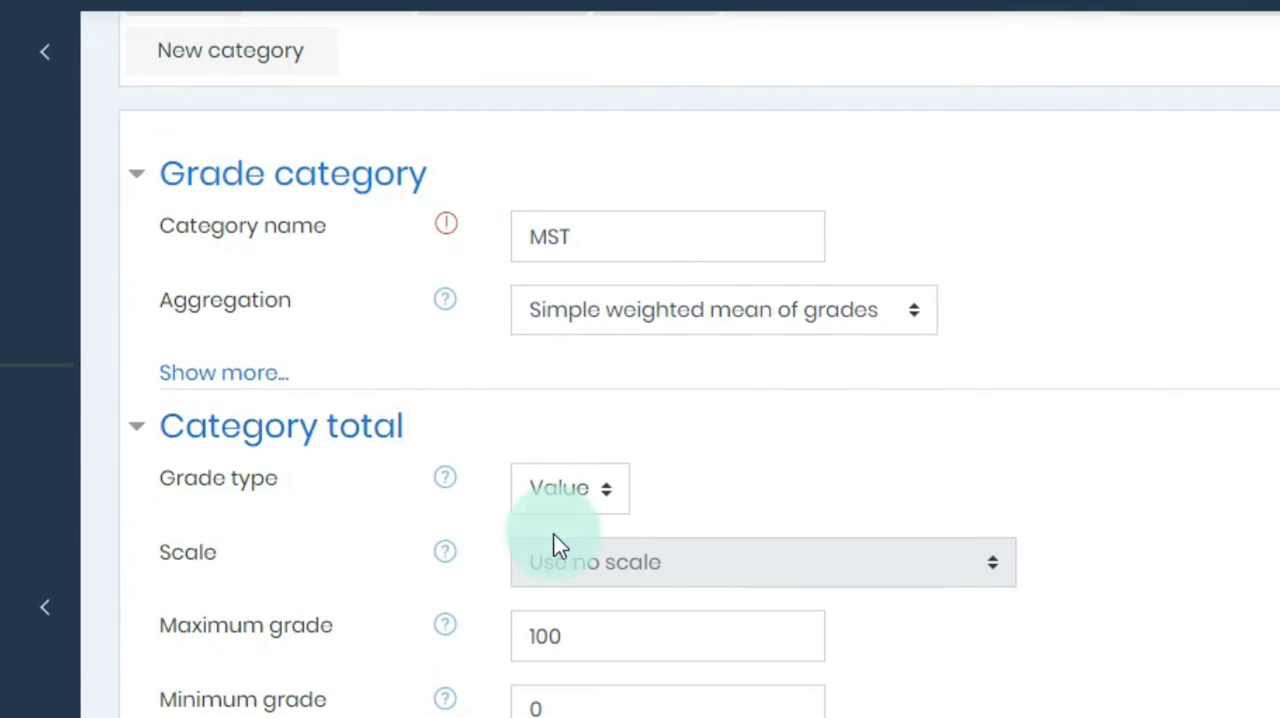
pyautogui.scroll(-2, 557, 543)
pyautogui.doubleClick(595, 485)
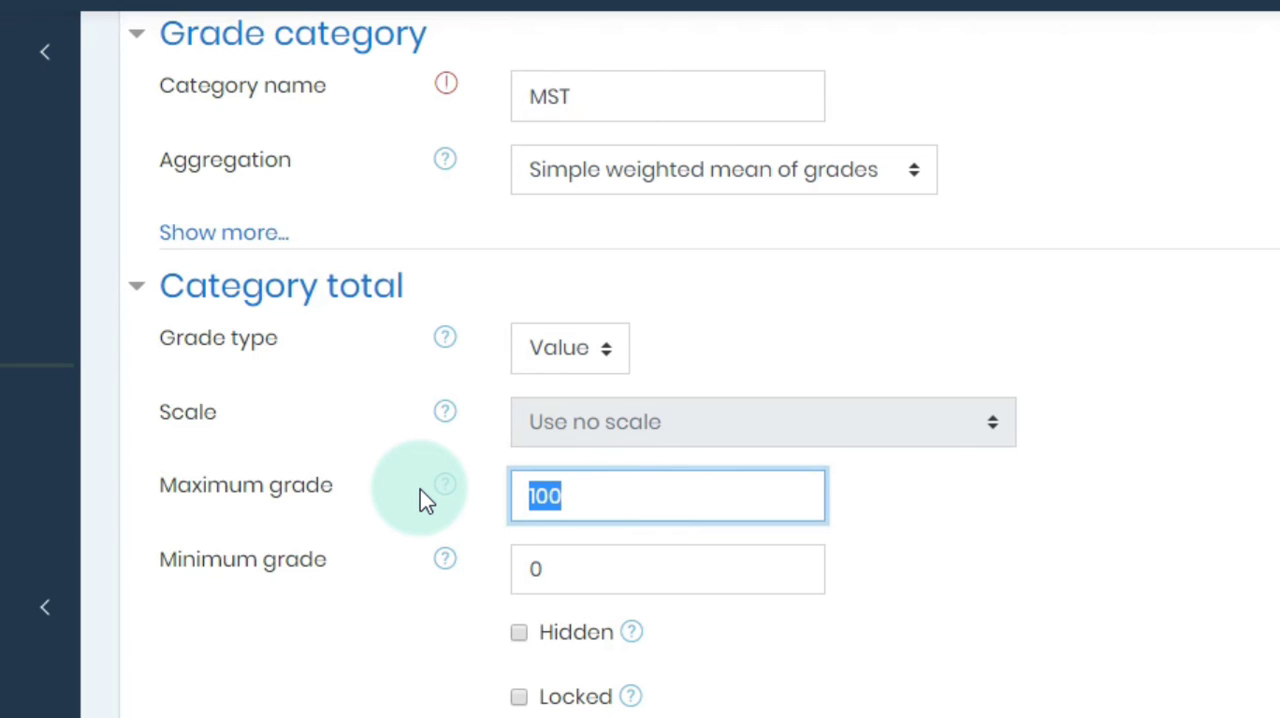
pyautogui.write('5.')
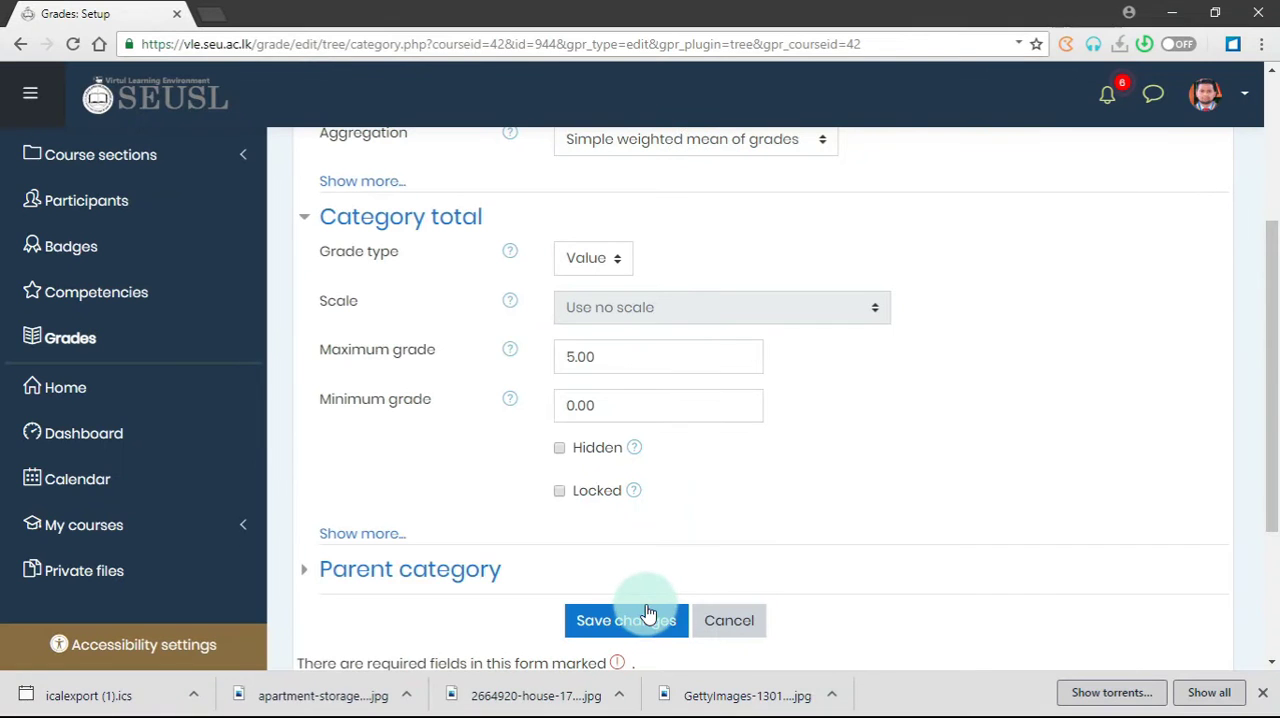
pyautogui.click(645, 620)
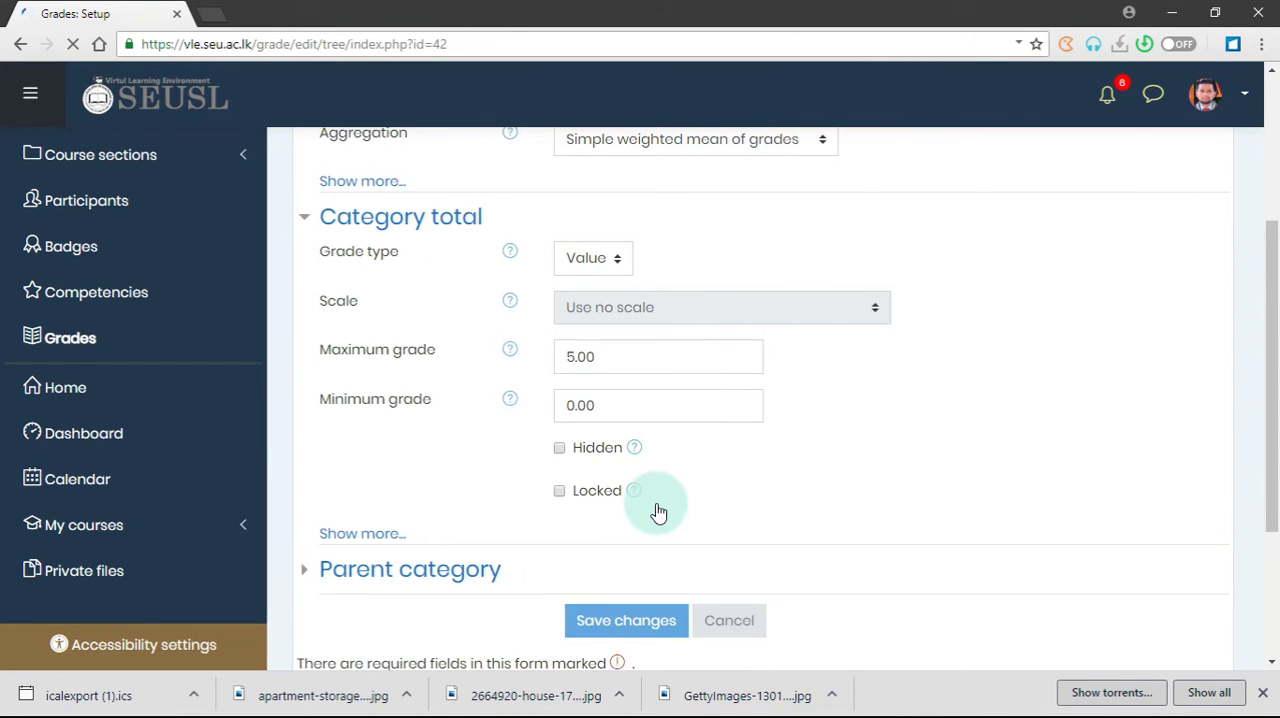
# Step: Start another grade category in the gradebook setup and name it A3
pyautogui.scroll(-2, 608, 543)
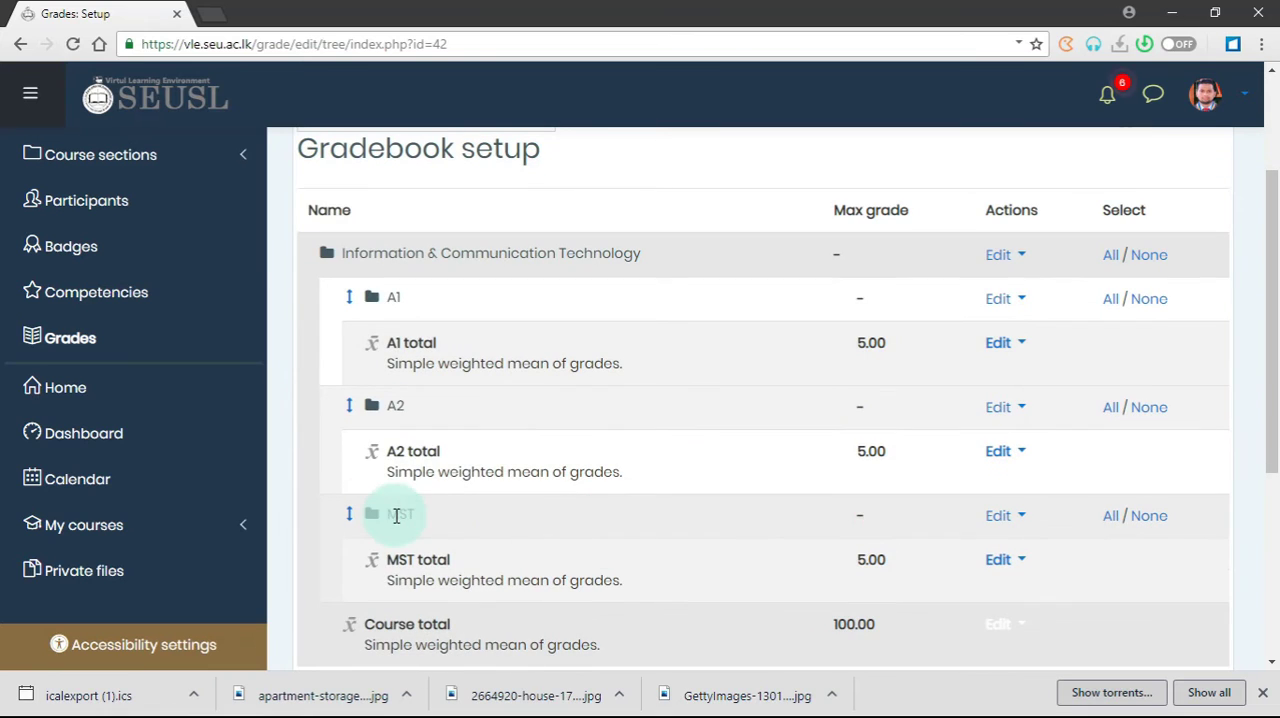
pyautogui.scroll(-2, 543, 514)
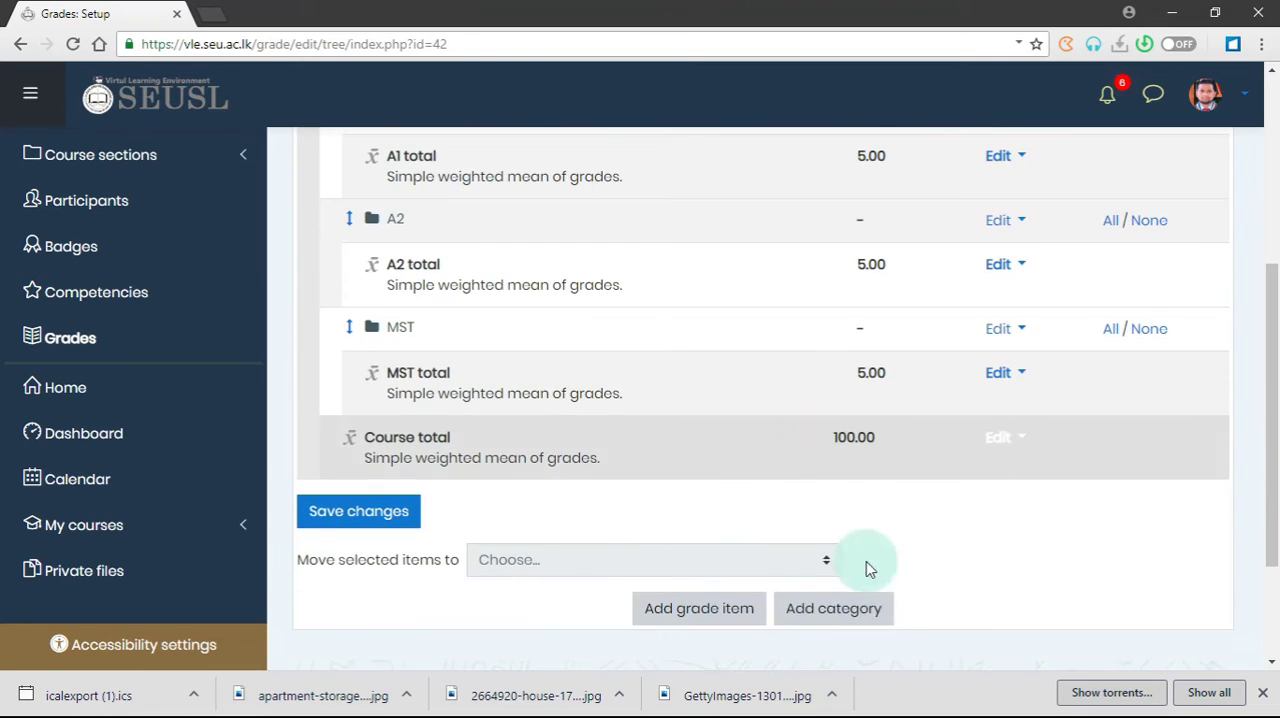
pyautogui.click(843, 612)
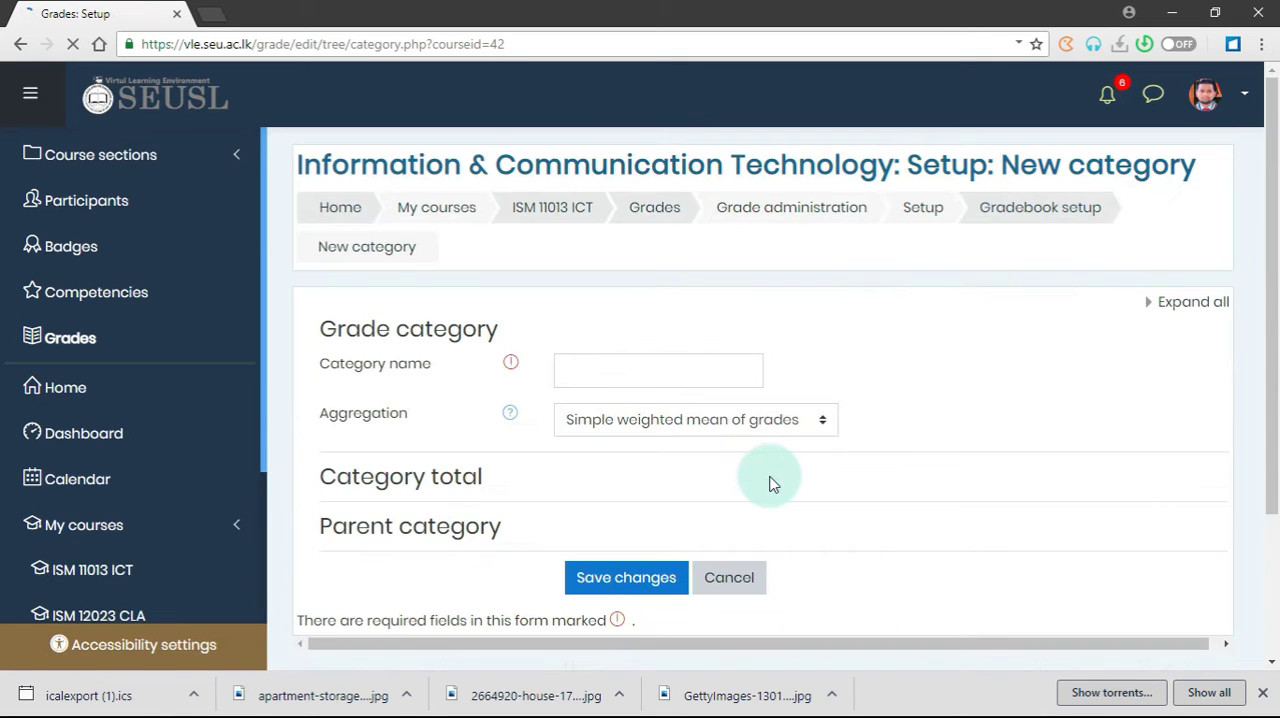
pyautogui.click(582, 372)
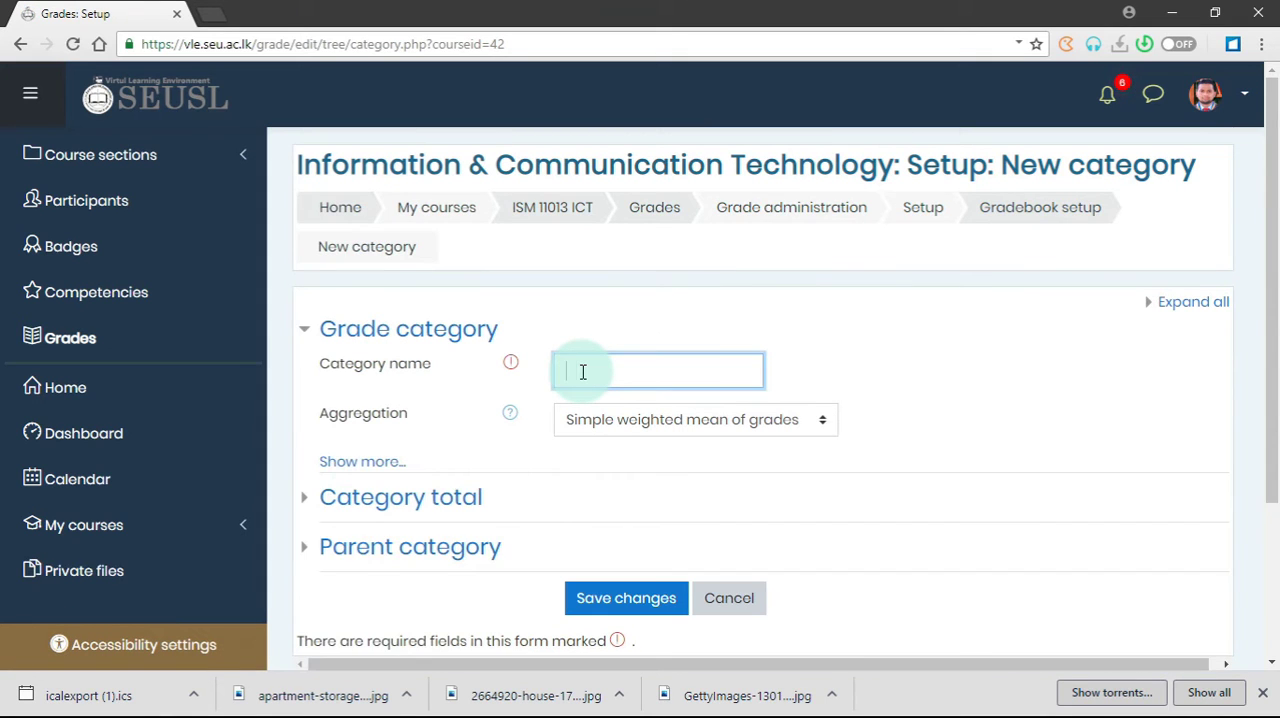
pyautogui.write('A3')
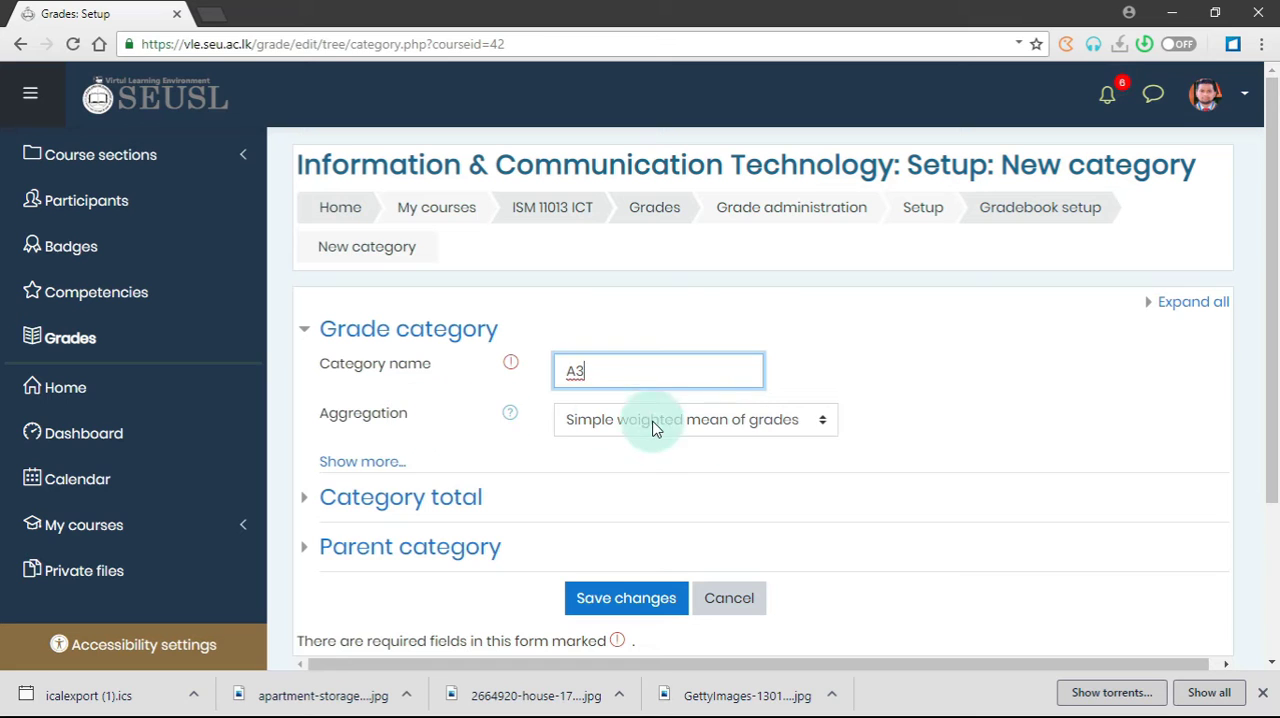
# Step: Set the A3 category's maximum grade to 5 and save the category
pyautogui.click(470, 500)
pyautogui.scroll(-1, 645, 540)
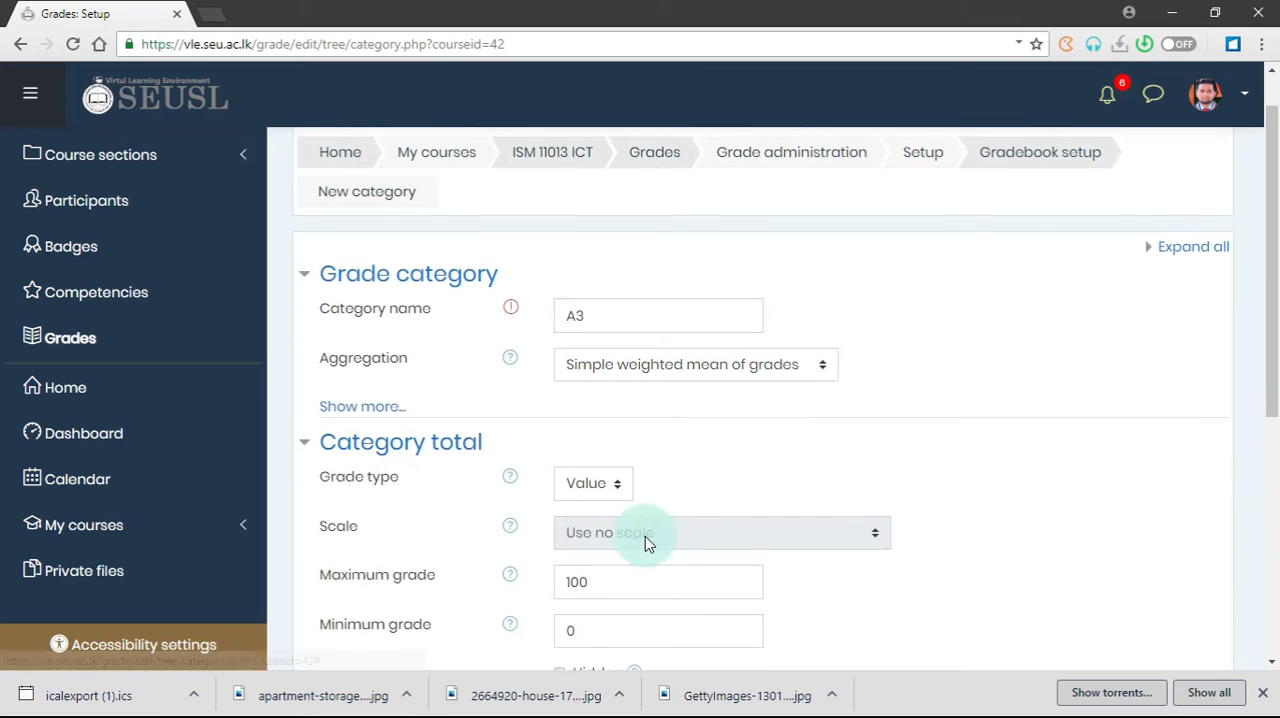
pyautogui.doubleClick(606, 548)
pyautogui.write('5')
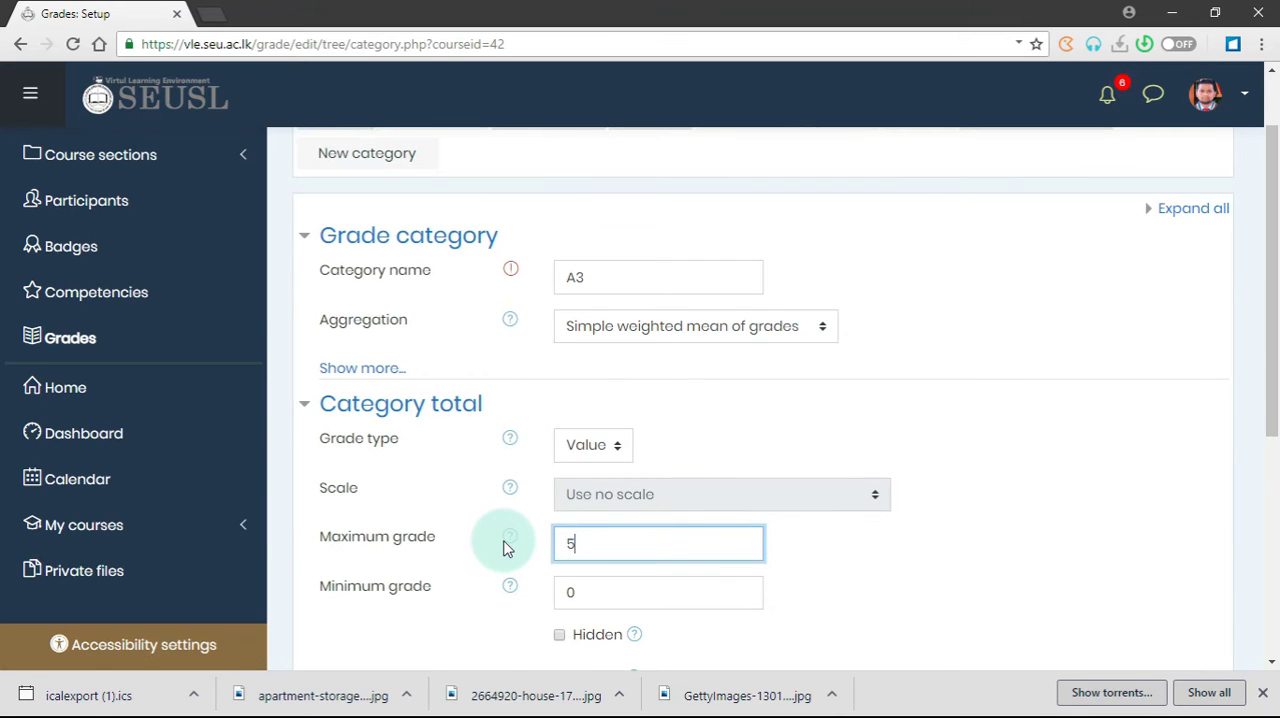
pyautogui.scroll(-2, 505, 548)
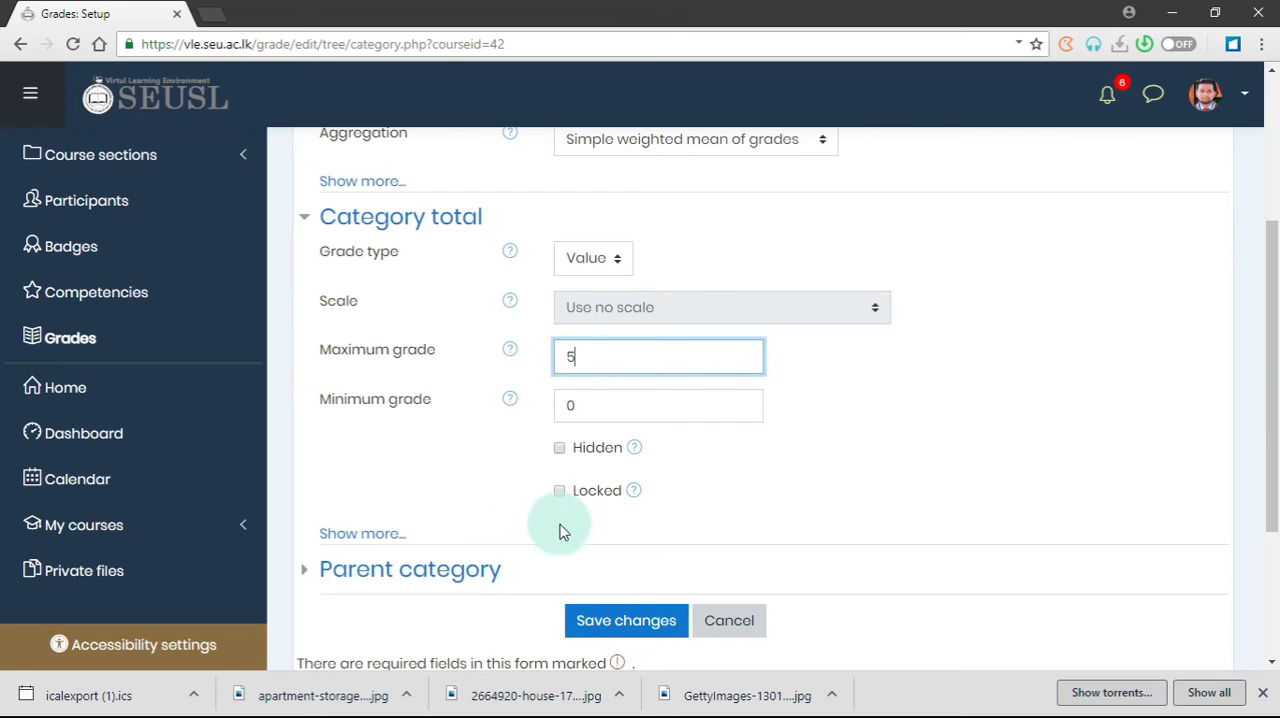
pyautogui.click(596, 630)
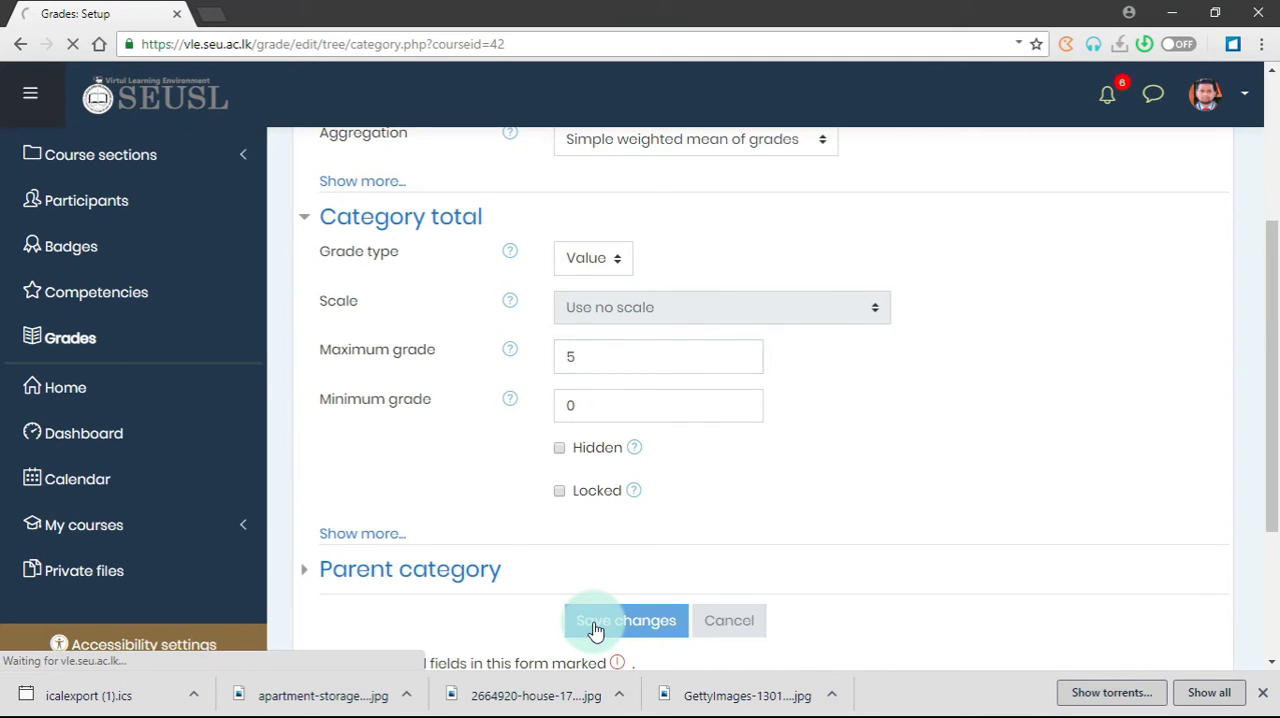
# Step: Move the A3 category to the slot between A2 and MST in the gradebook
pyautogui.scroll(-3, 573, 458)
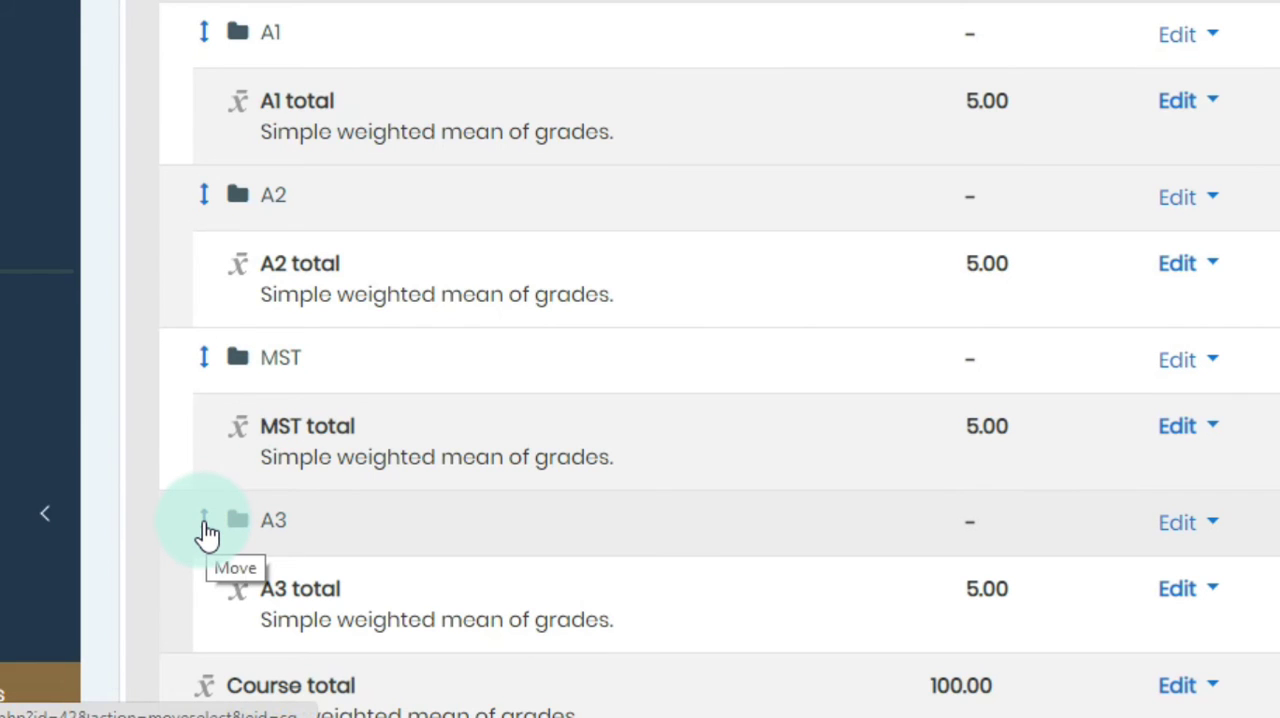
pyautogui.click(205, 530)
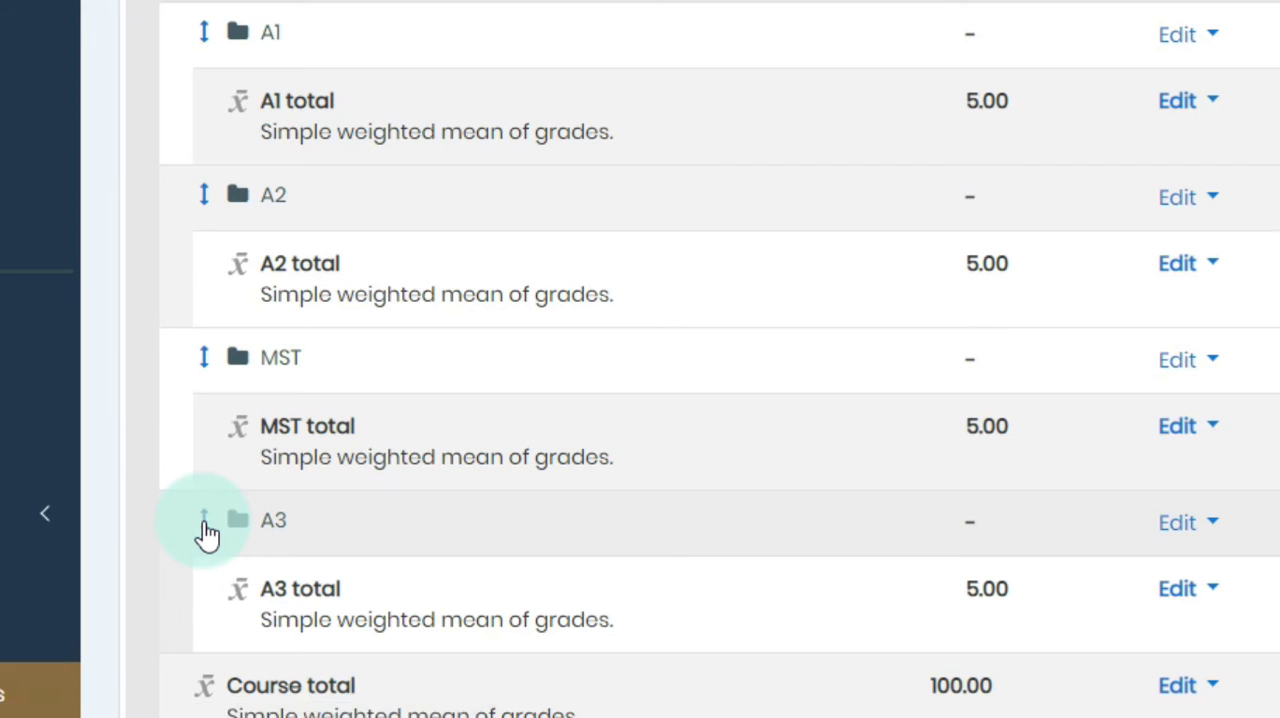
pyautogui.scroll(-3, 298, 474)
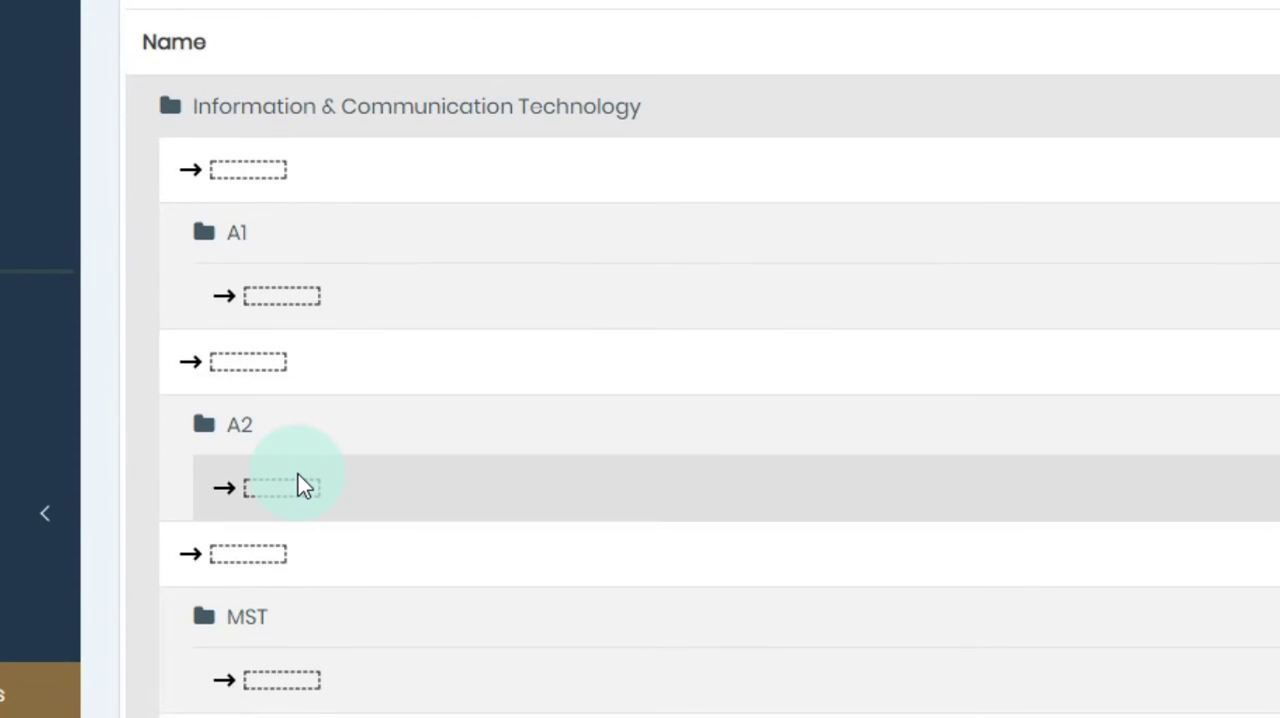
pyautogui.scroll(-1, 298, 474)
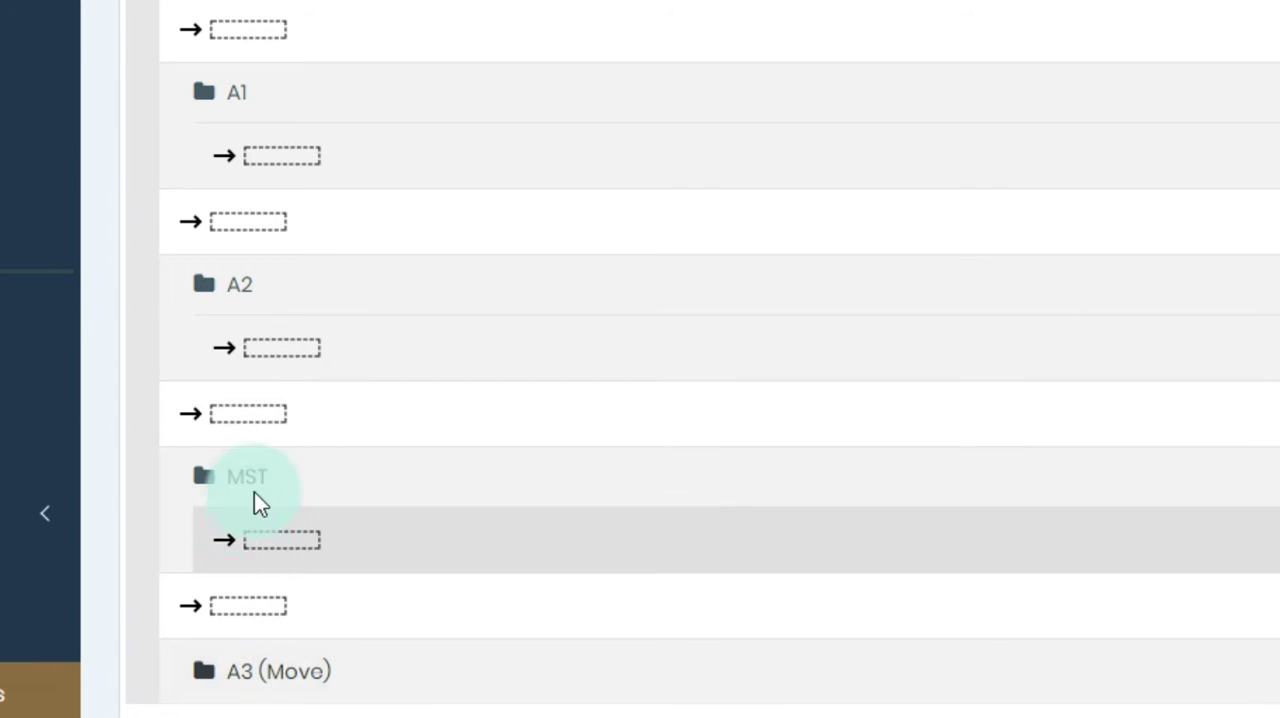
pyautogui.click(243, 428)
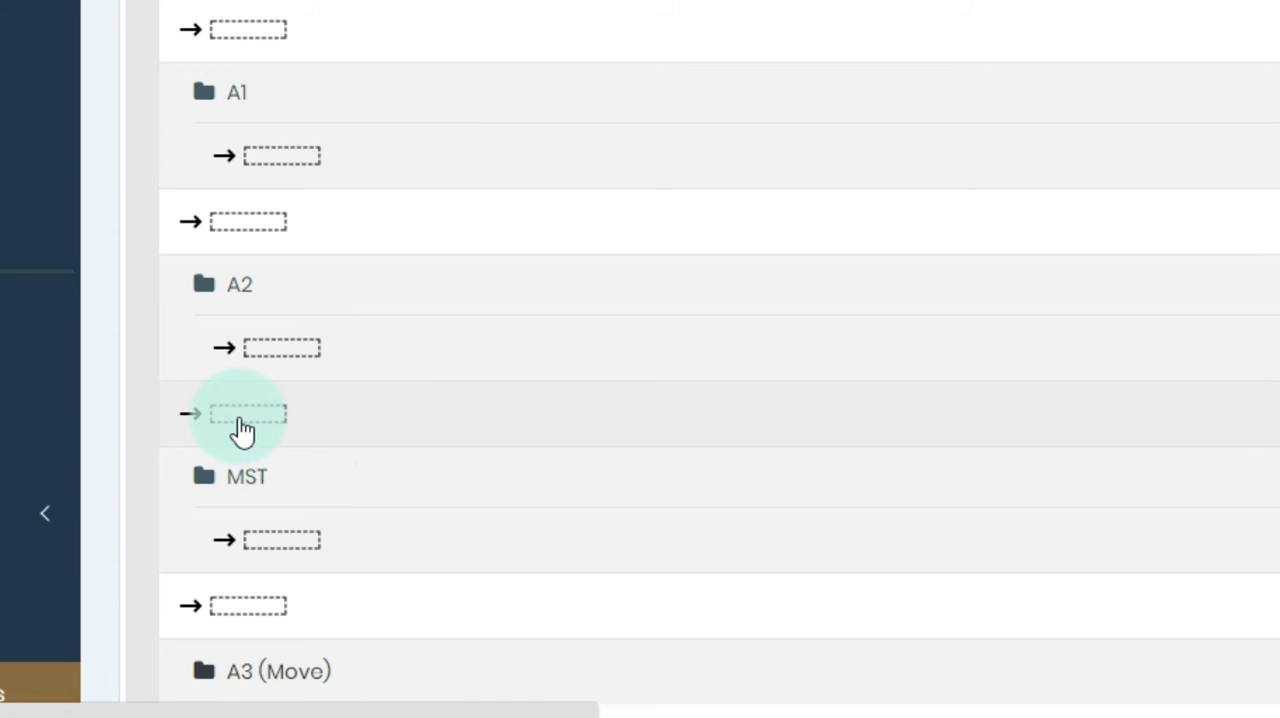
# Step: Move the A3 category back below MST, to the end of the category list
pyautogui.scroll(-3, 306, 543)
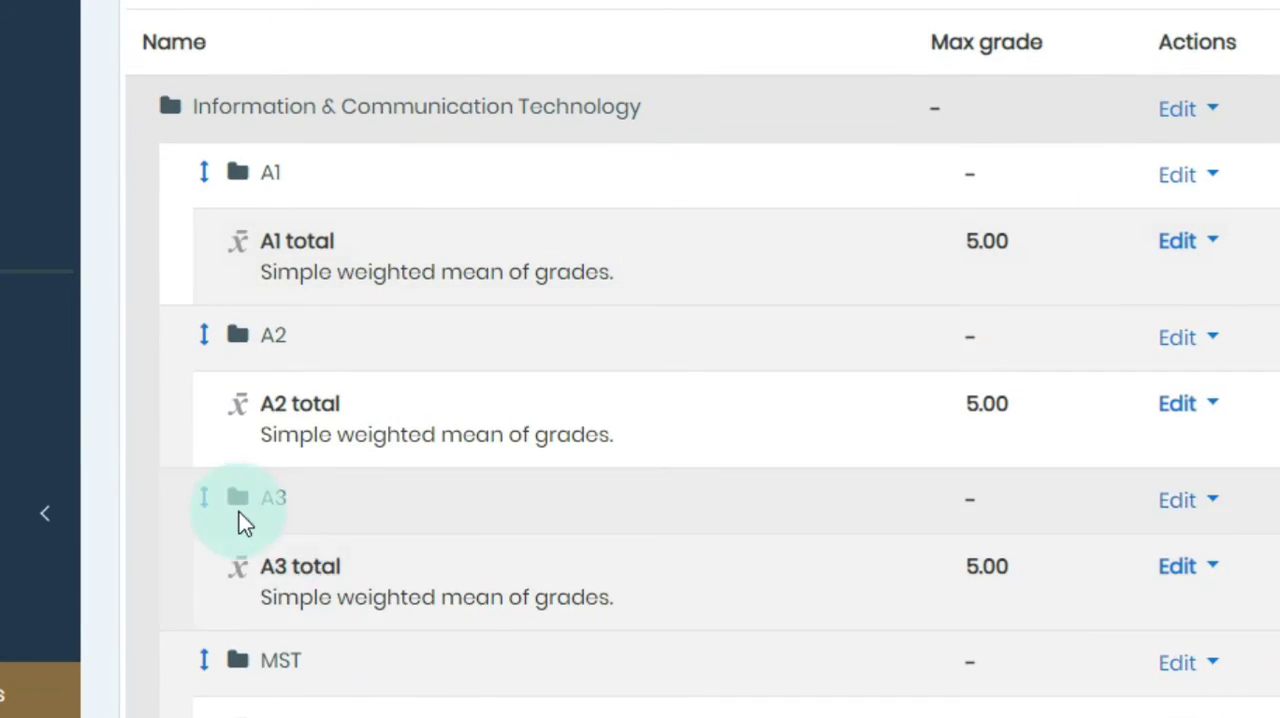
pyautogui.scroll(-2, 245, 515)
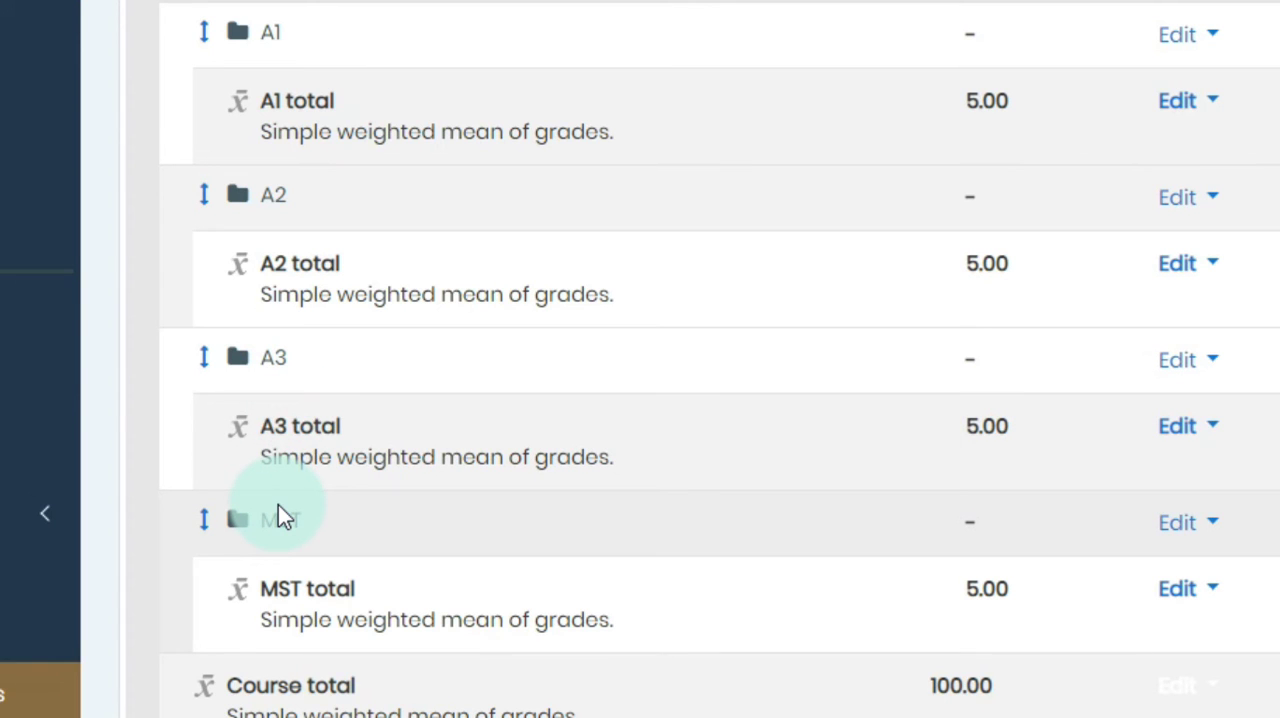
pyautogui.click(203, 366)
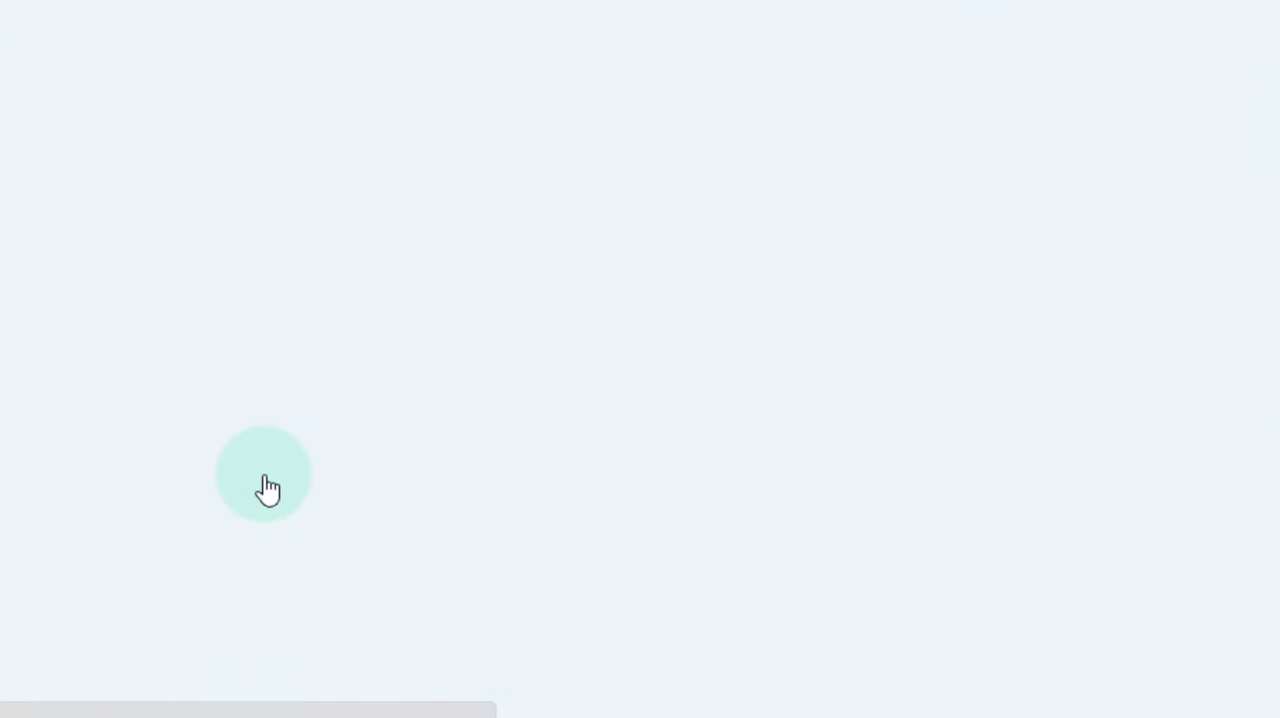
pyautogui.scroll(-7, 266, 486)
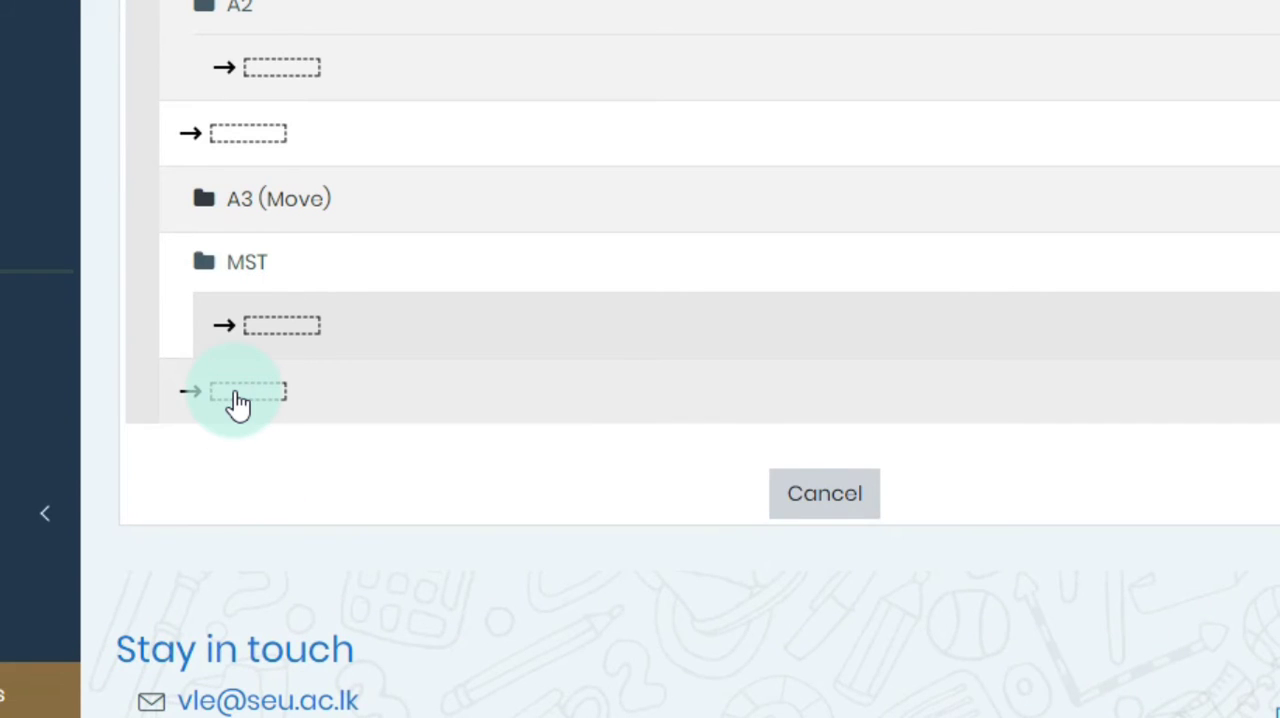
pyautogui.click(238, 402)
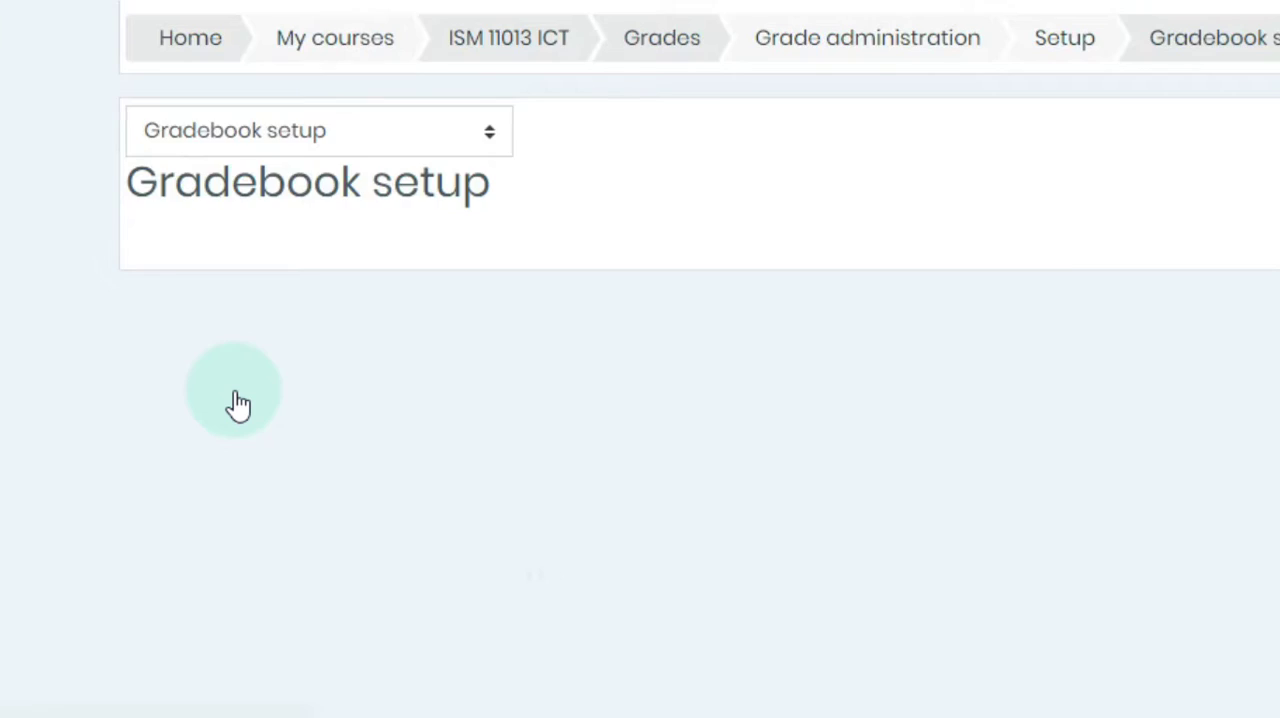
# Step: Edit the settings of the top-level Information & Communication Technology category, set its maximum grade to 20 and save the changes
pyautogui.scroll(-5, 238, 402)
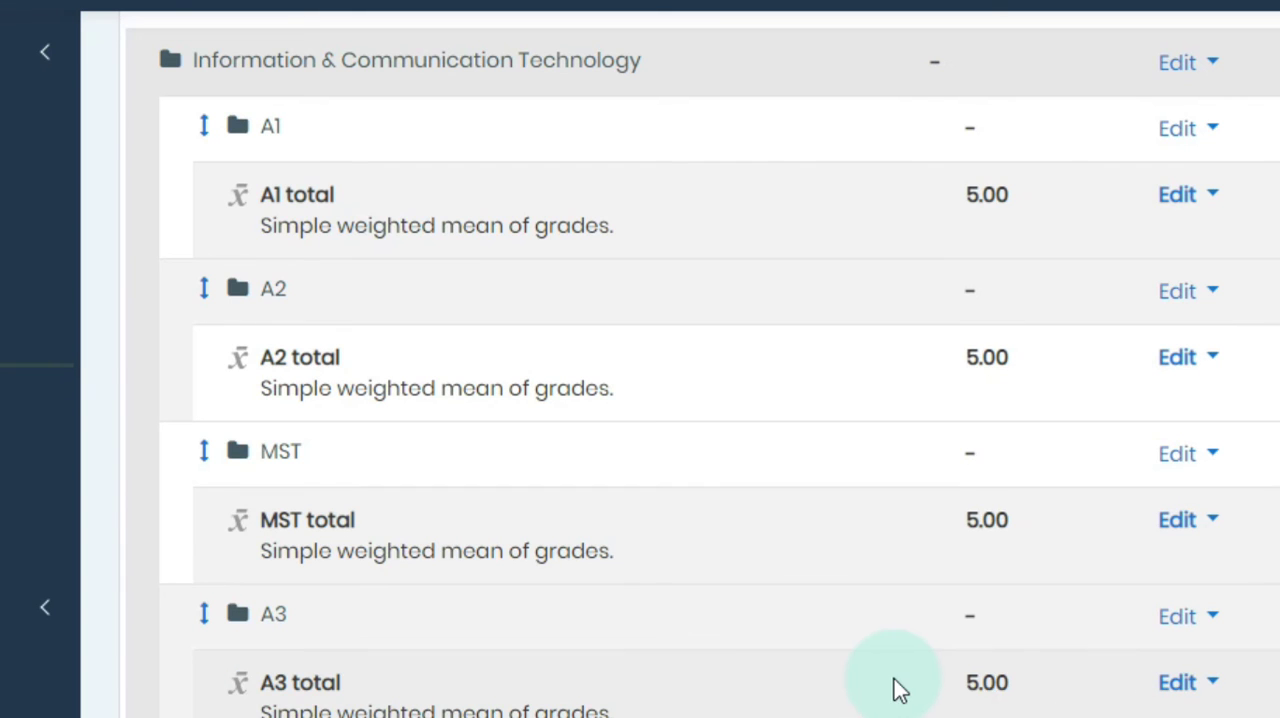
pyautogui.scroll(-2, 1020, 708)
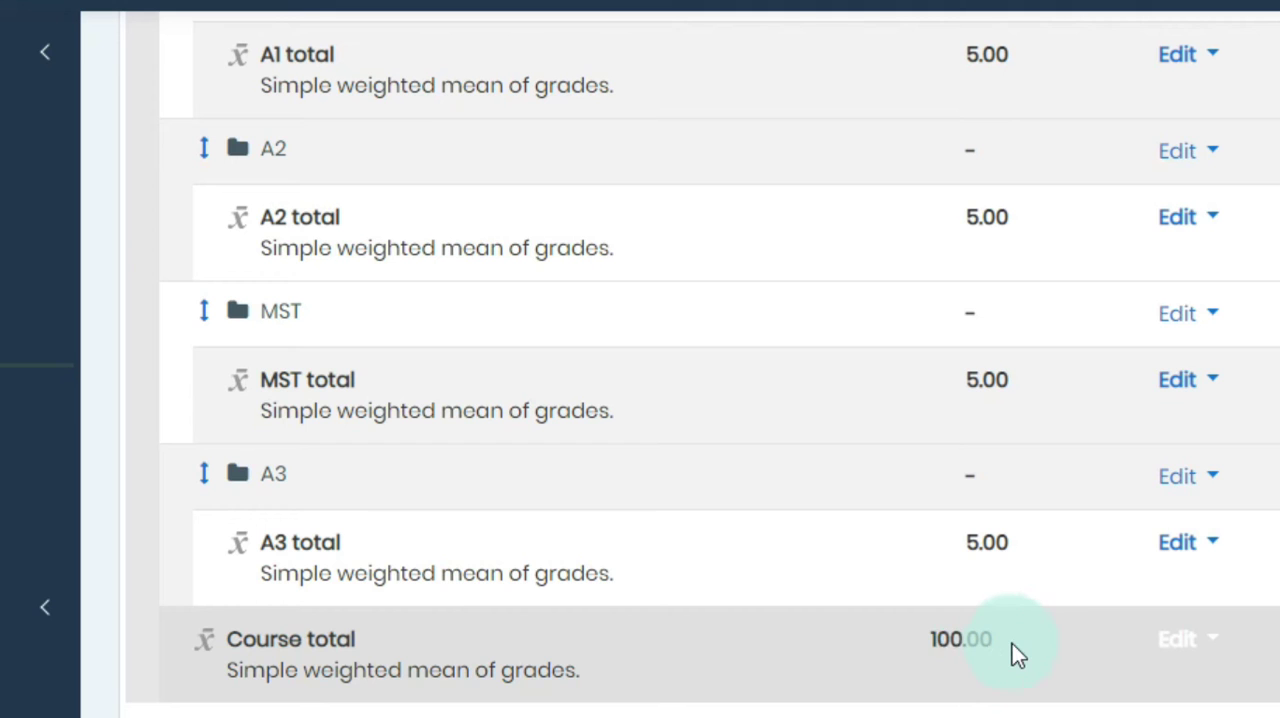
pyautogui.scroll(5, 1012, 644)
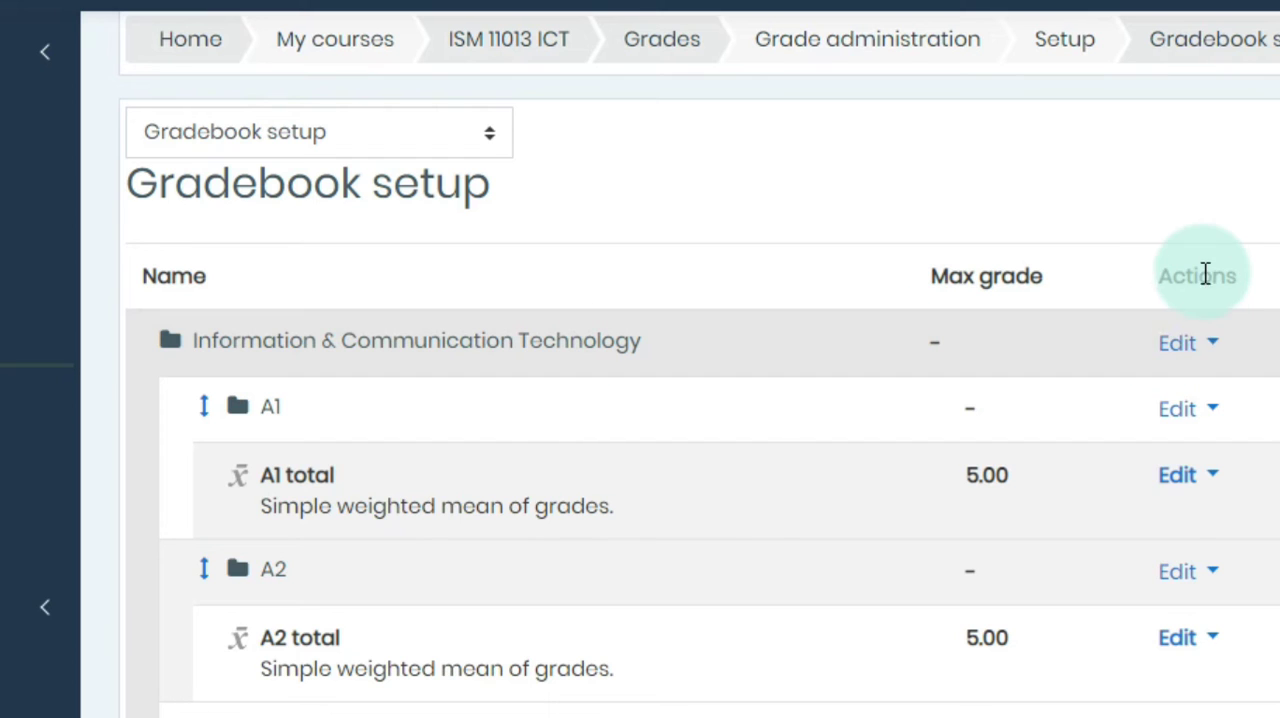
pyautogui.click(1208, 352)
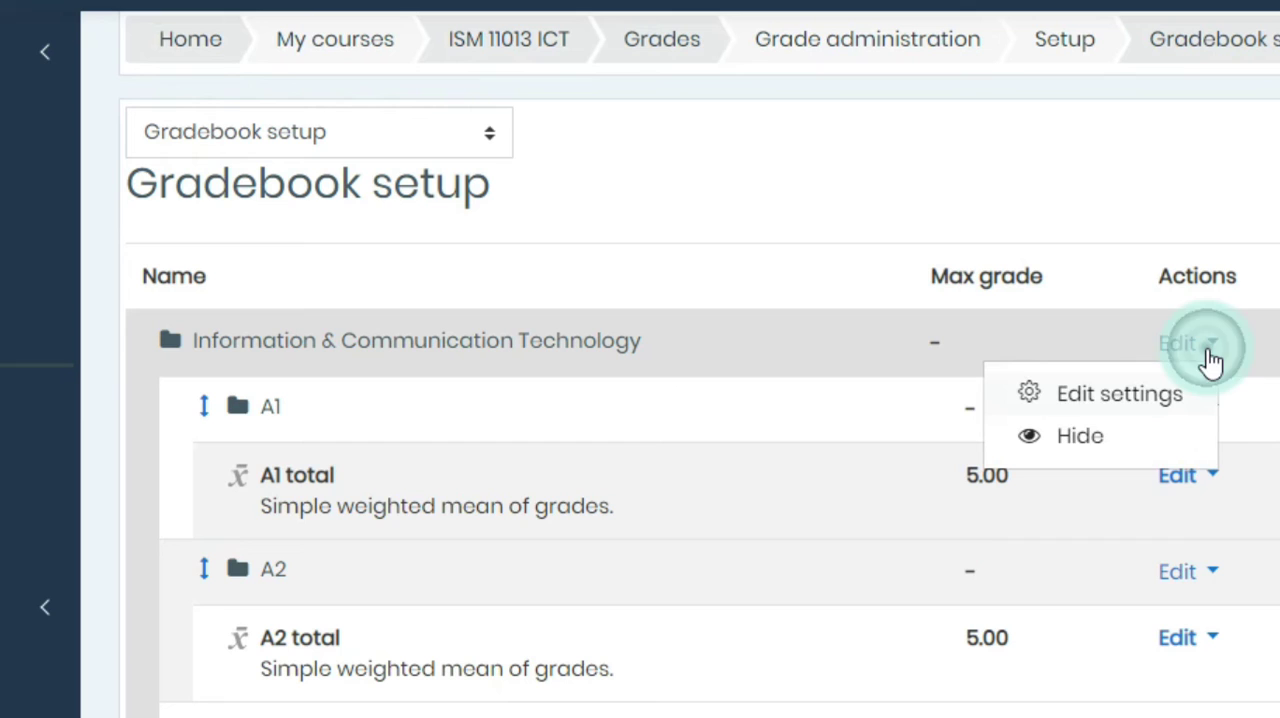
pyautogui.click(1134, 397)
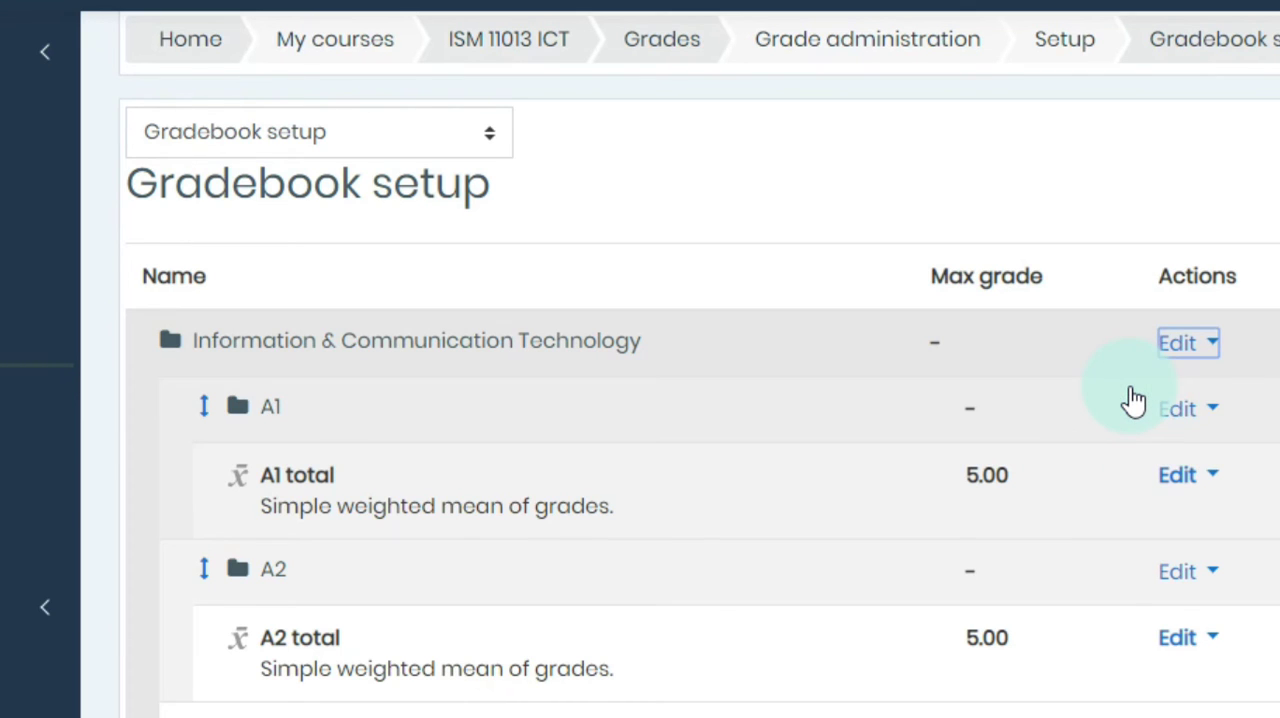
pyautogui.scroll(-3, 440, 420)
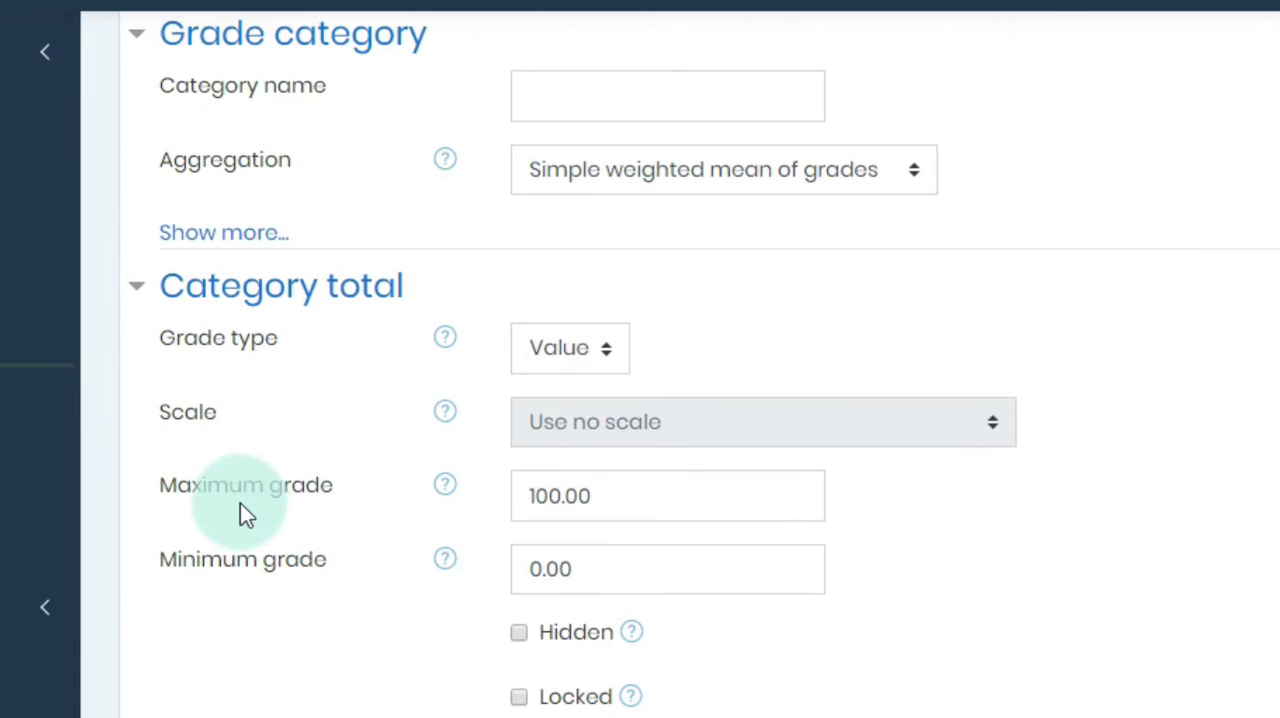
pyautogui.doubleClick(561, 496)
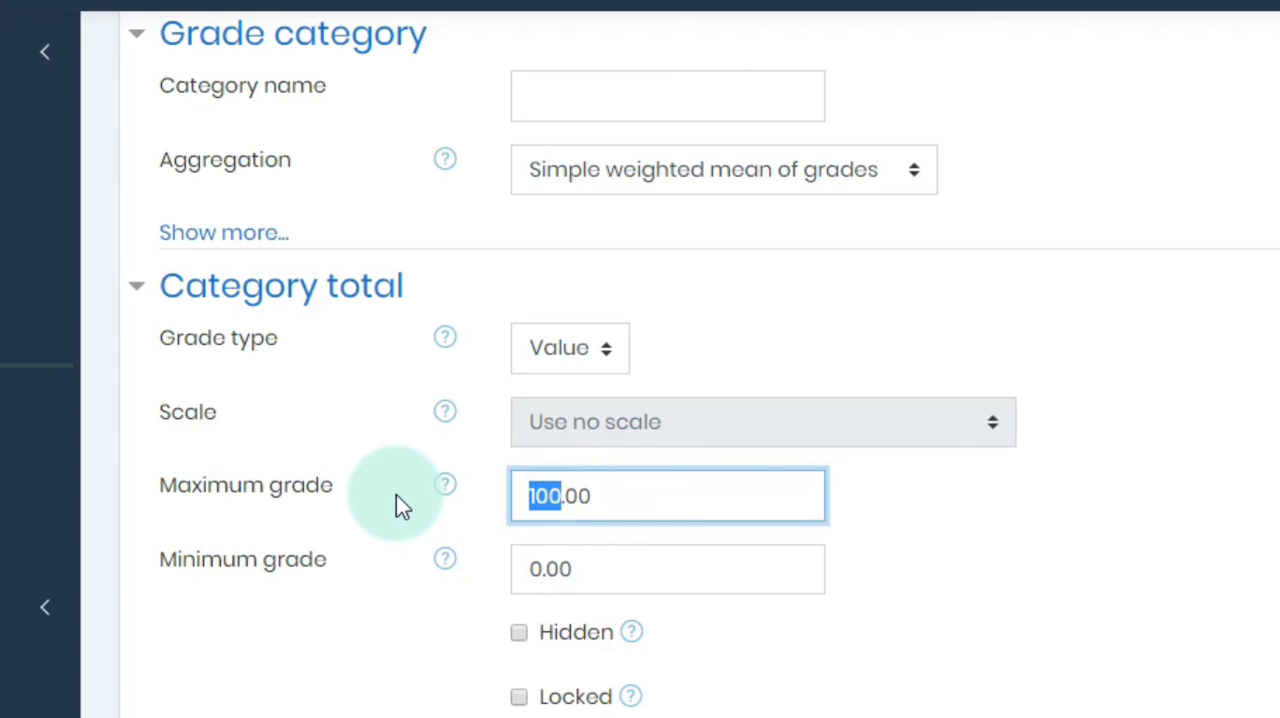
pyautogui.write('20')
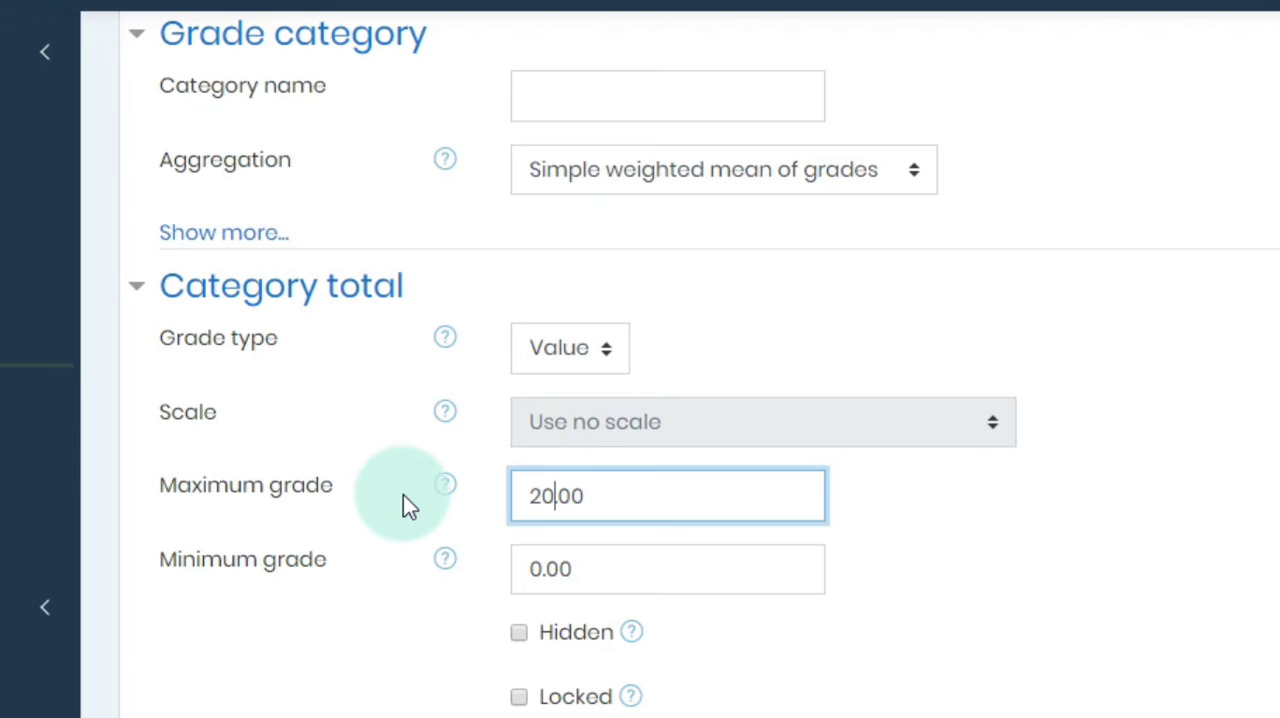
pyautogui.scroll(-1, 701, 612)
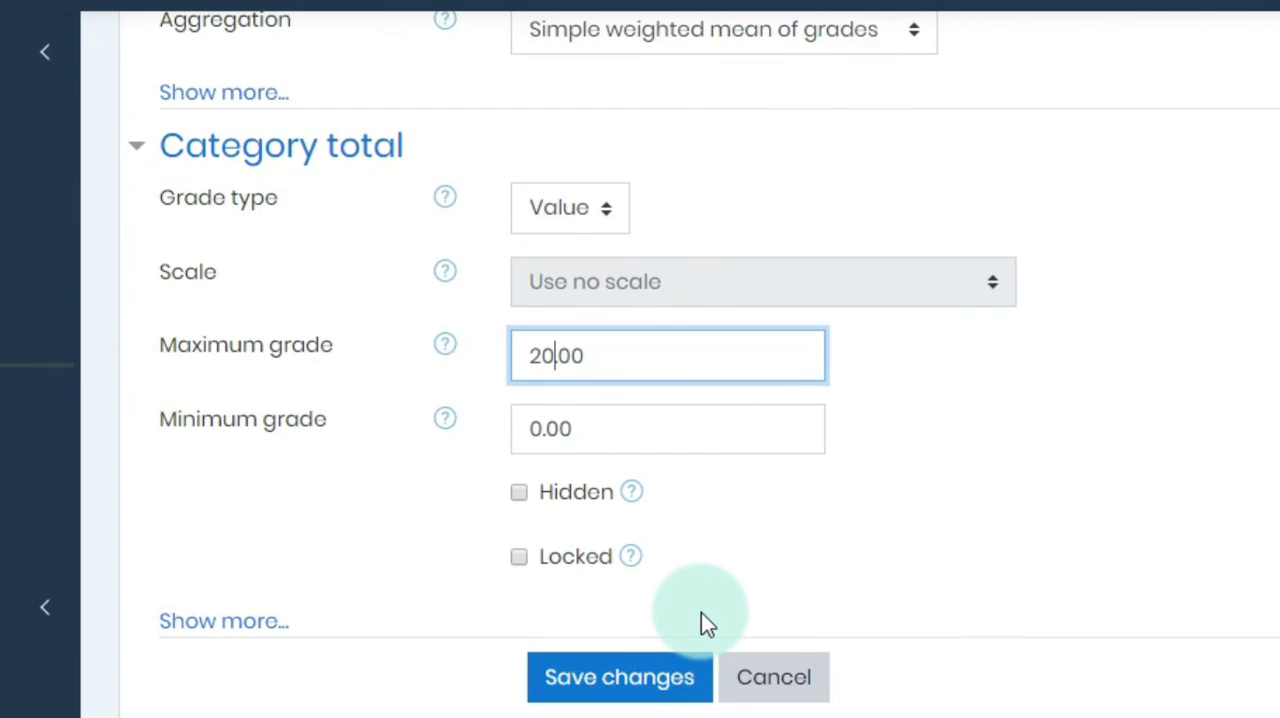
pyautogui.click(630, 695)
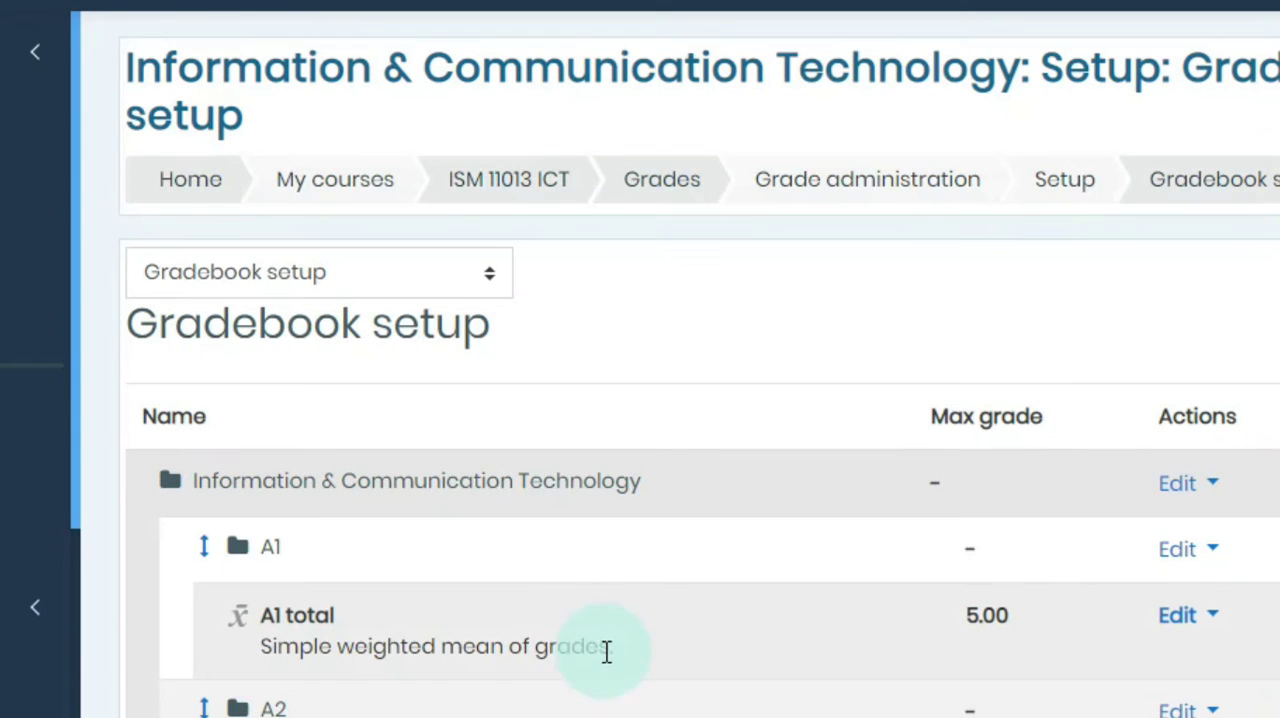
# Step: Check the course total's maximum grade in the gradebook setup and return to the site's home page
pyautogui.scroll(-5, 549, 520)
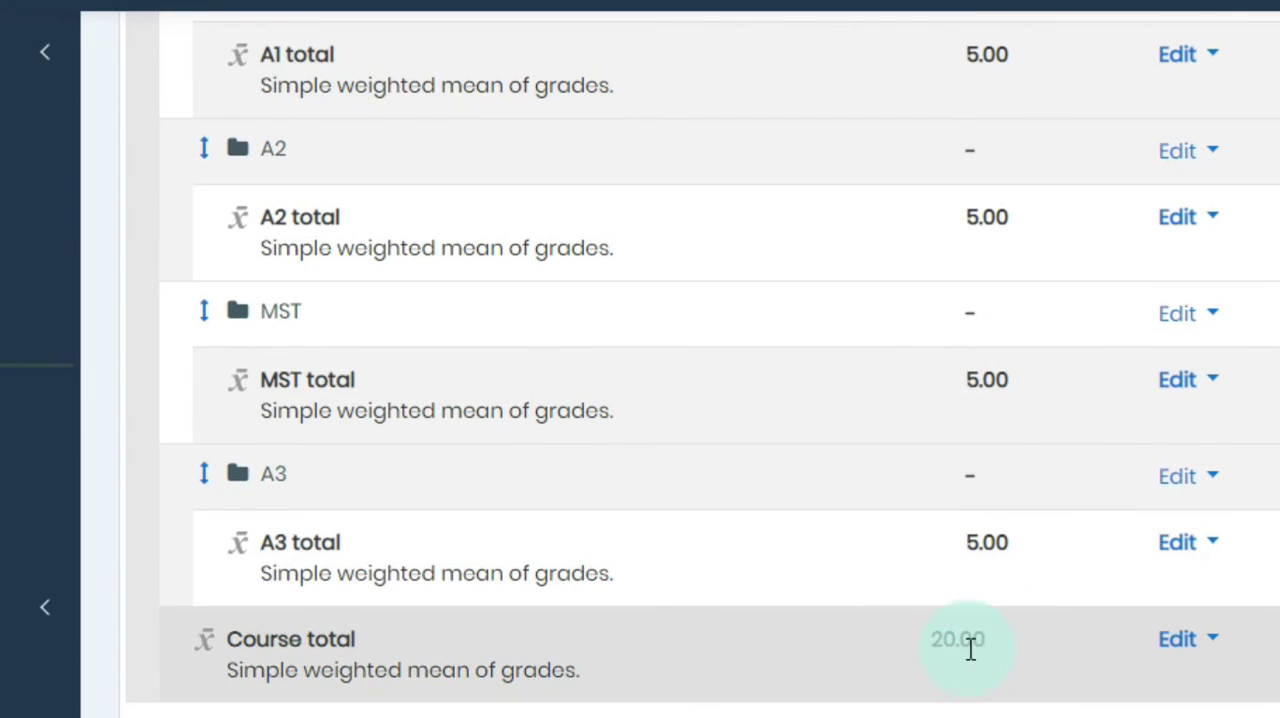
pyautogui.scroll(5, 232, 203)
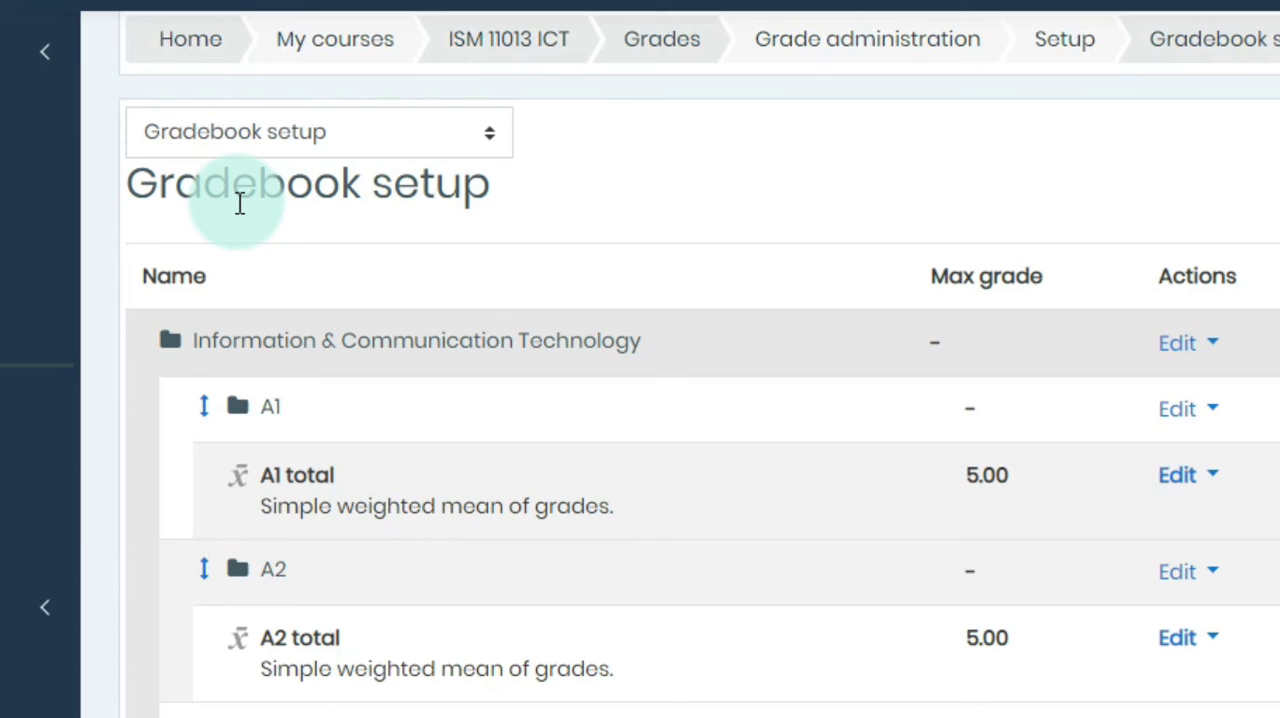
pyautogui.click(204, 46)
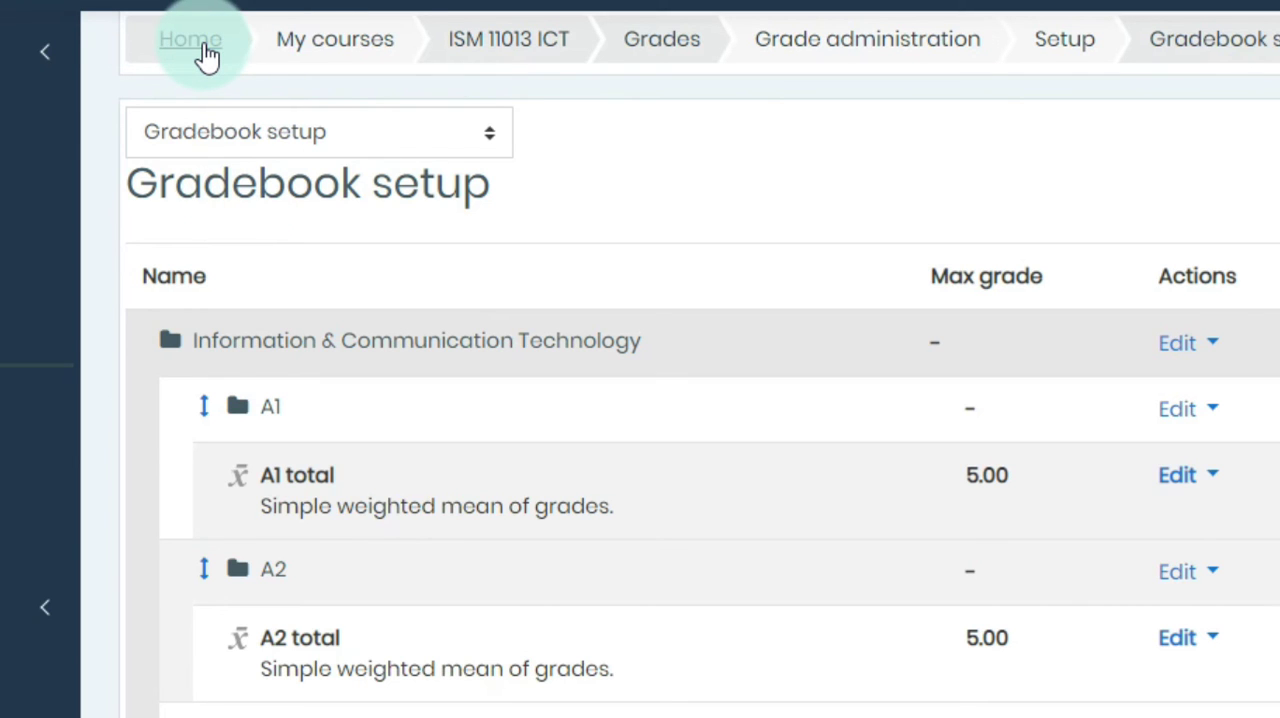
# Step: Open the gradebook setup of the Computer Literacy and Applications course and review its grade categories and maximum grades
pyautogui.scroll(-4, 909, 648)
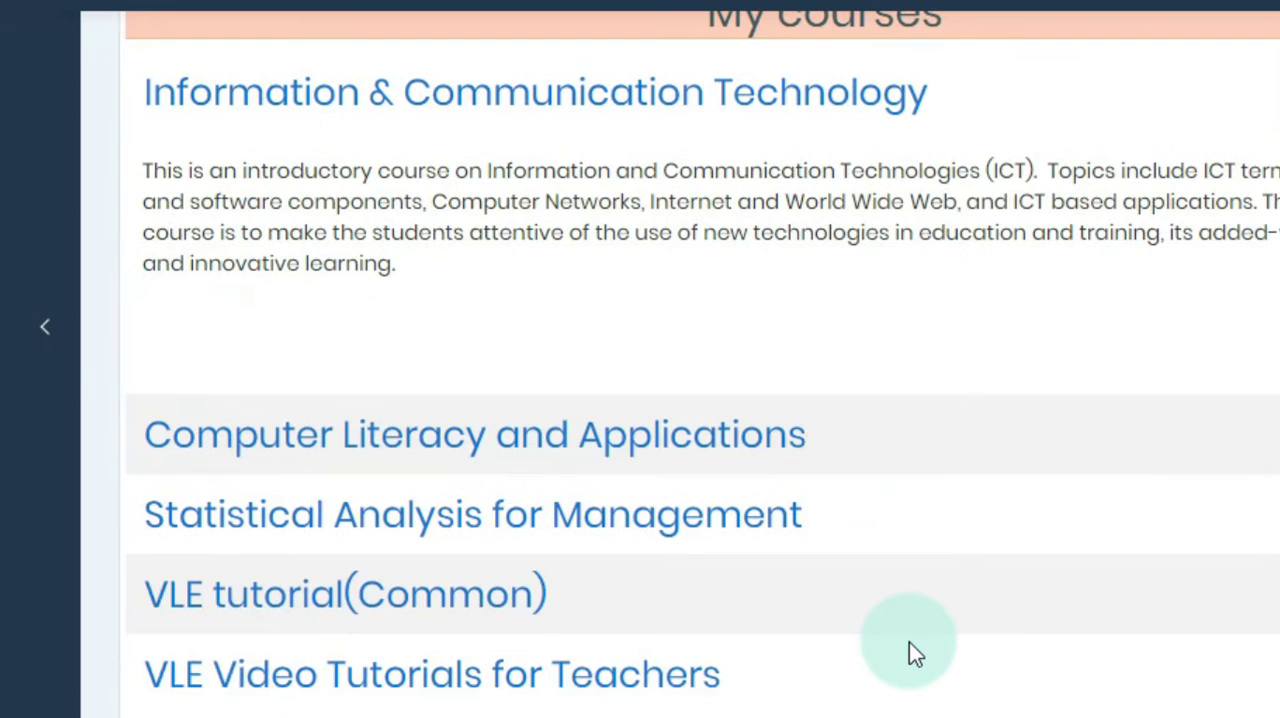
pyautogui.click(572, 455)
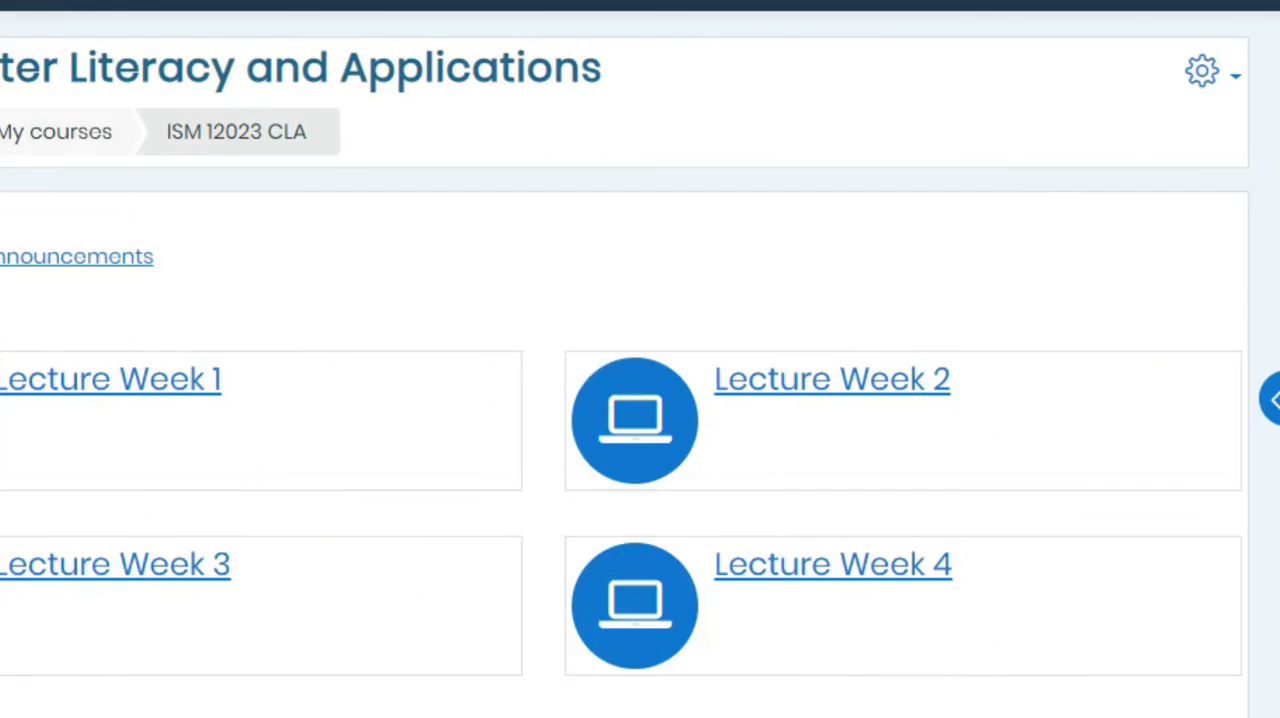
pyautogui.click(1227, 85)
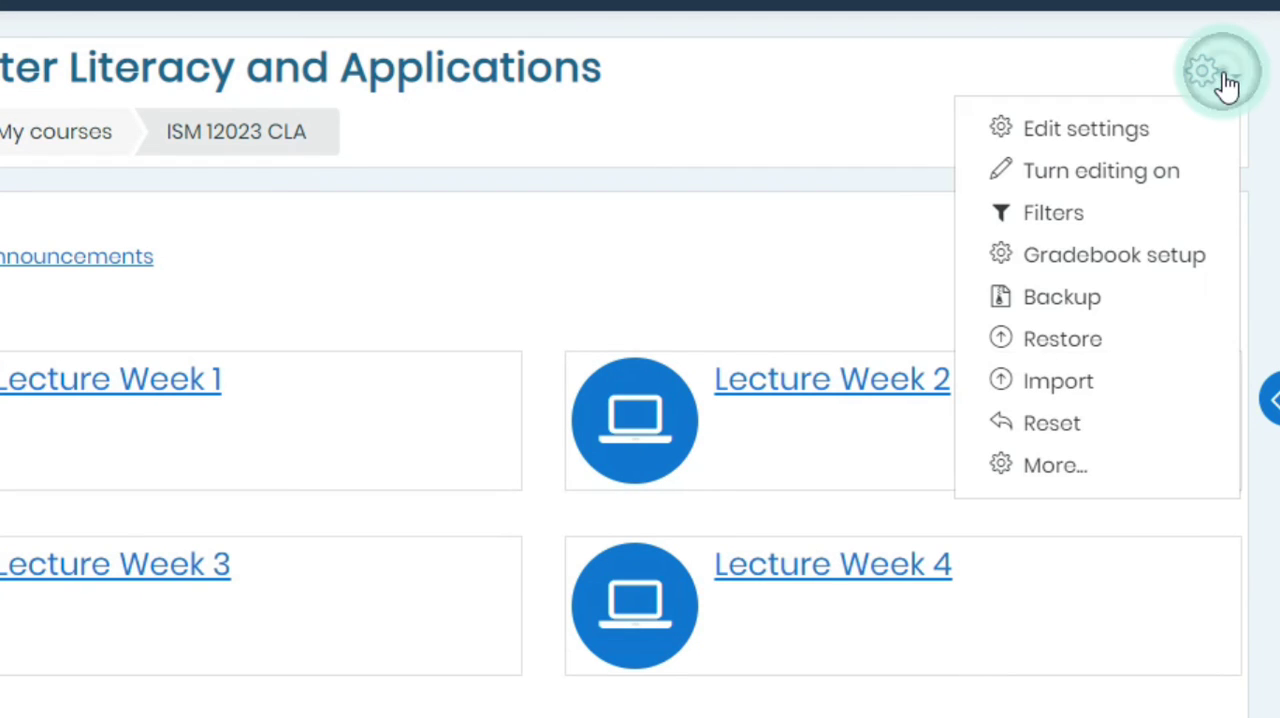
pyautogui.click(1140, 268)
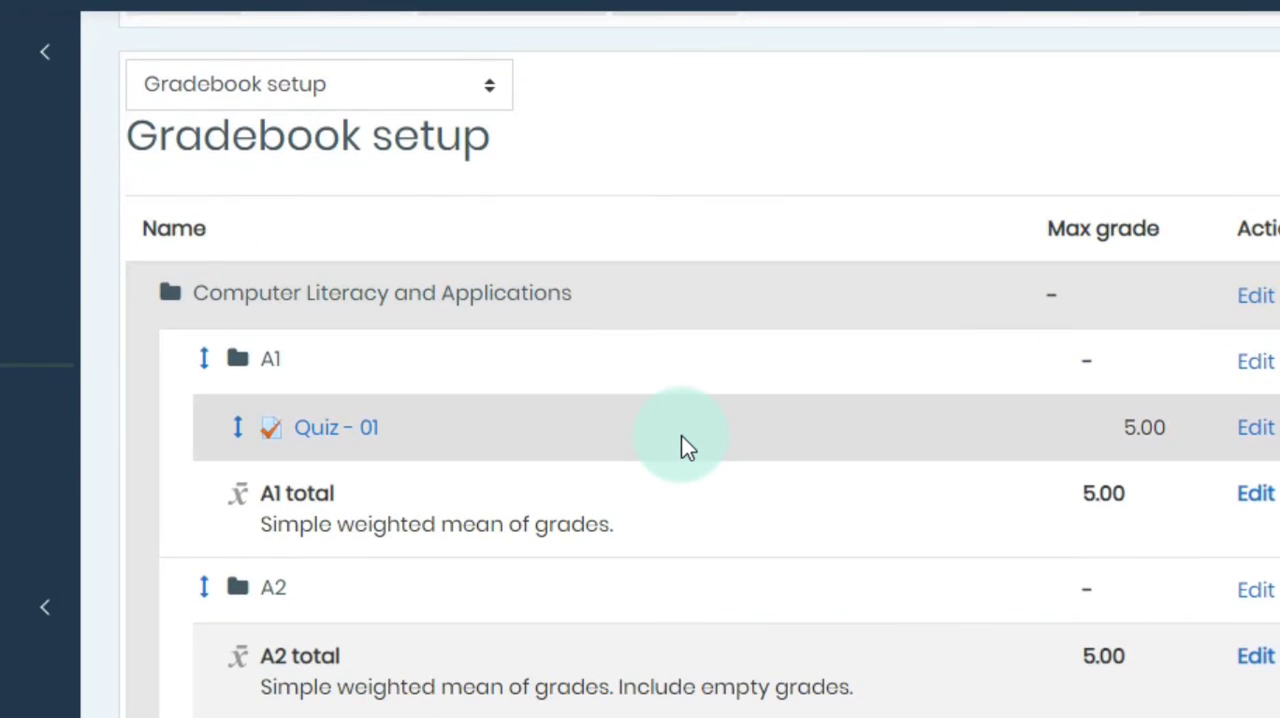
pyautogui.scroll(-2, 681, 437)
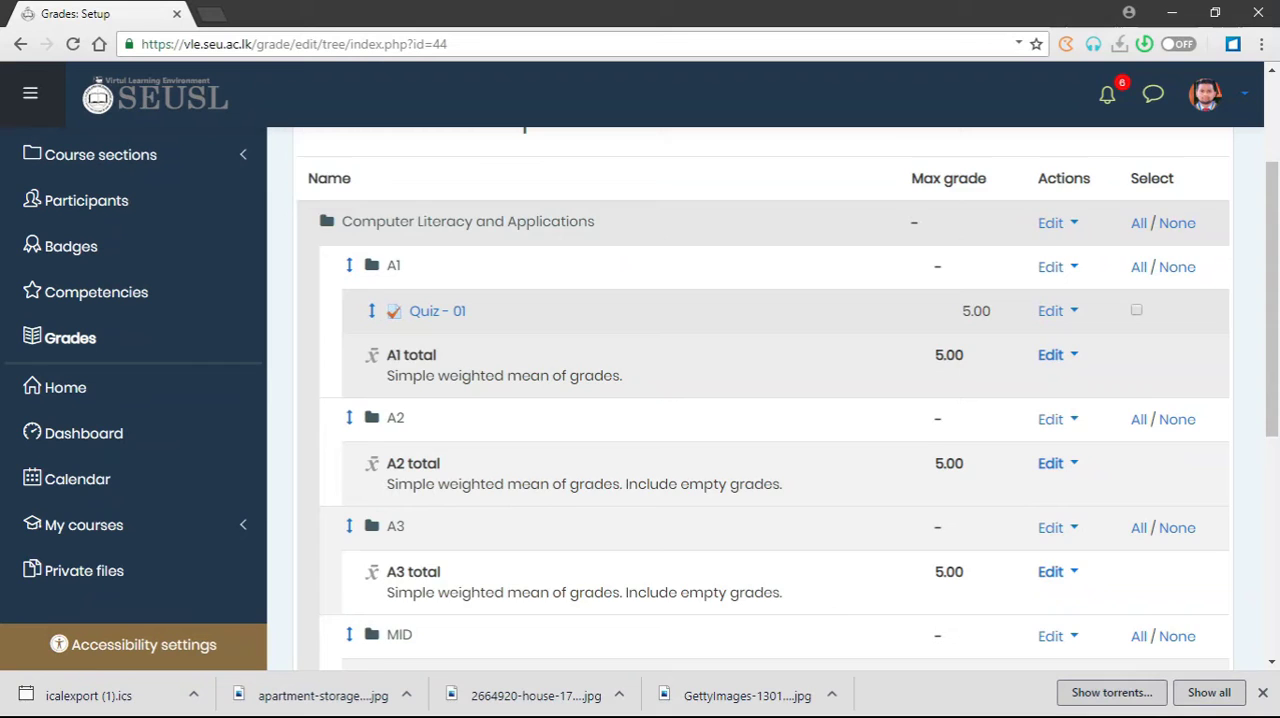
pyautogui.scroll(-2, 388, 505)
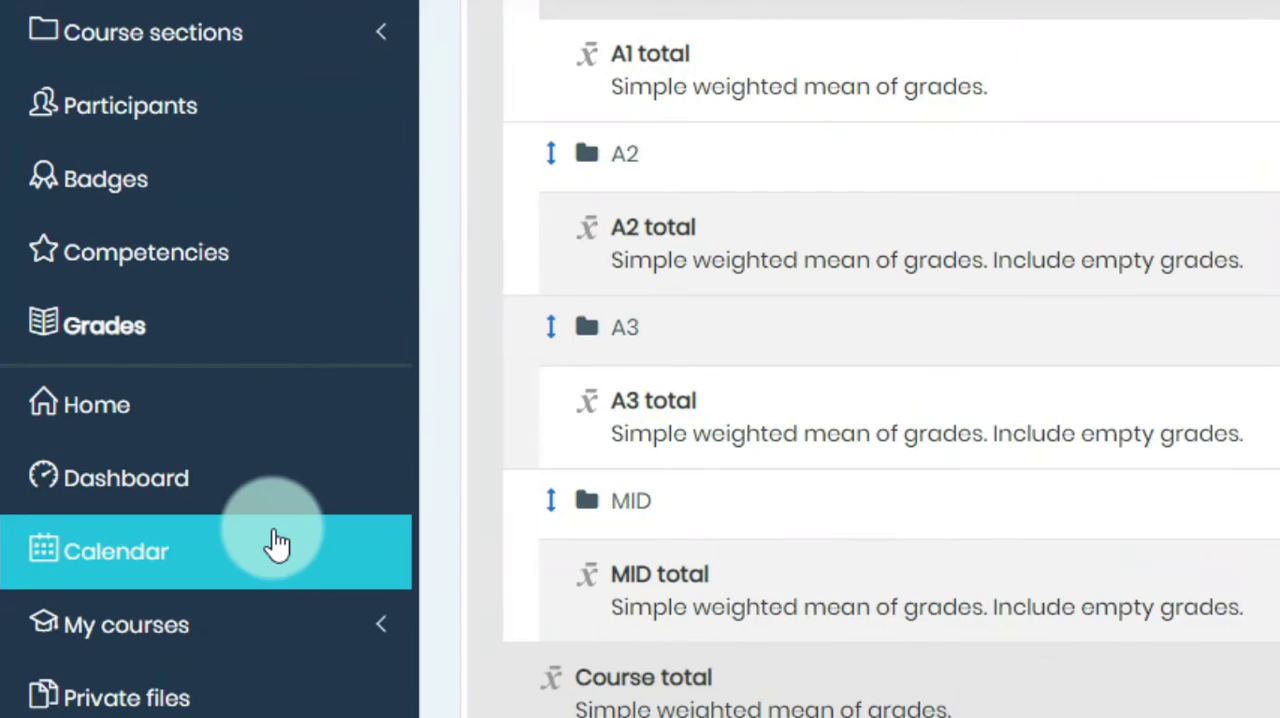
# Step: Open the course's grader report and examine the students' Quiz - 01 grades and the category totals
pyautogui.click(186, 338)
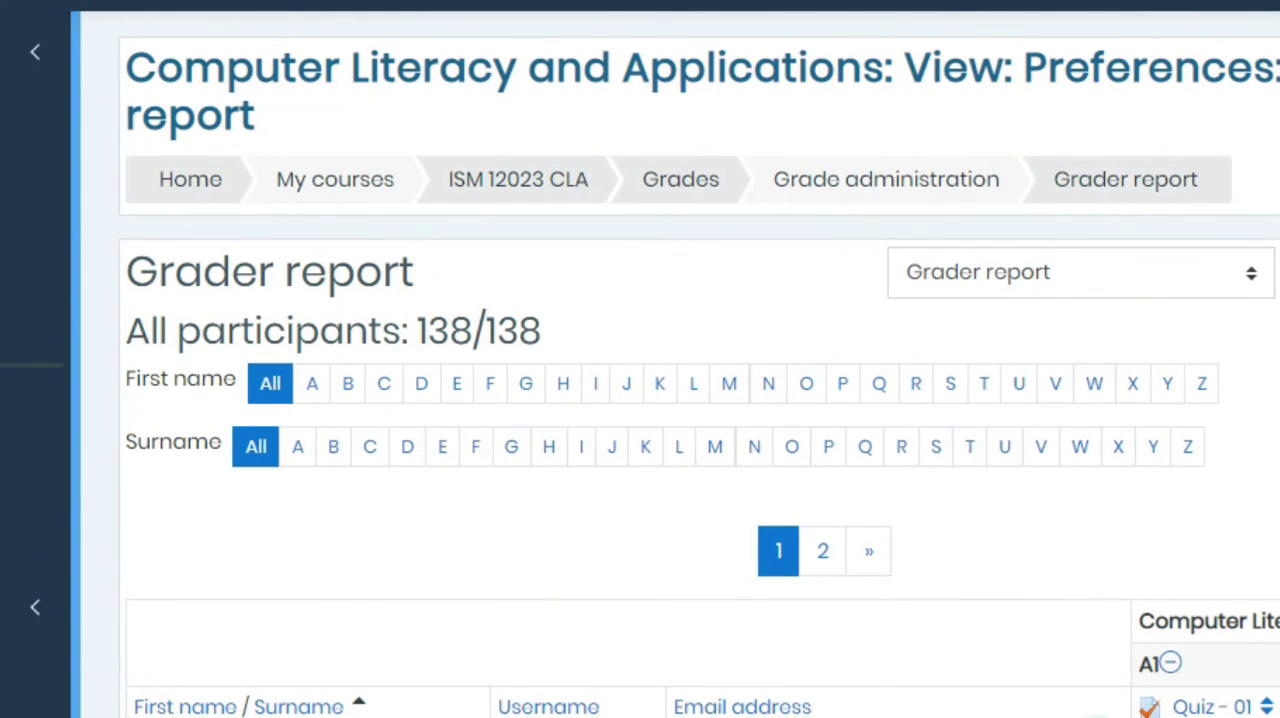
pyautogui.hscroll(5, 680, 377)
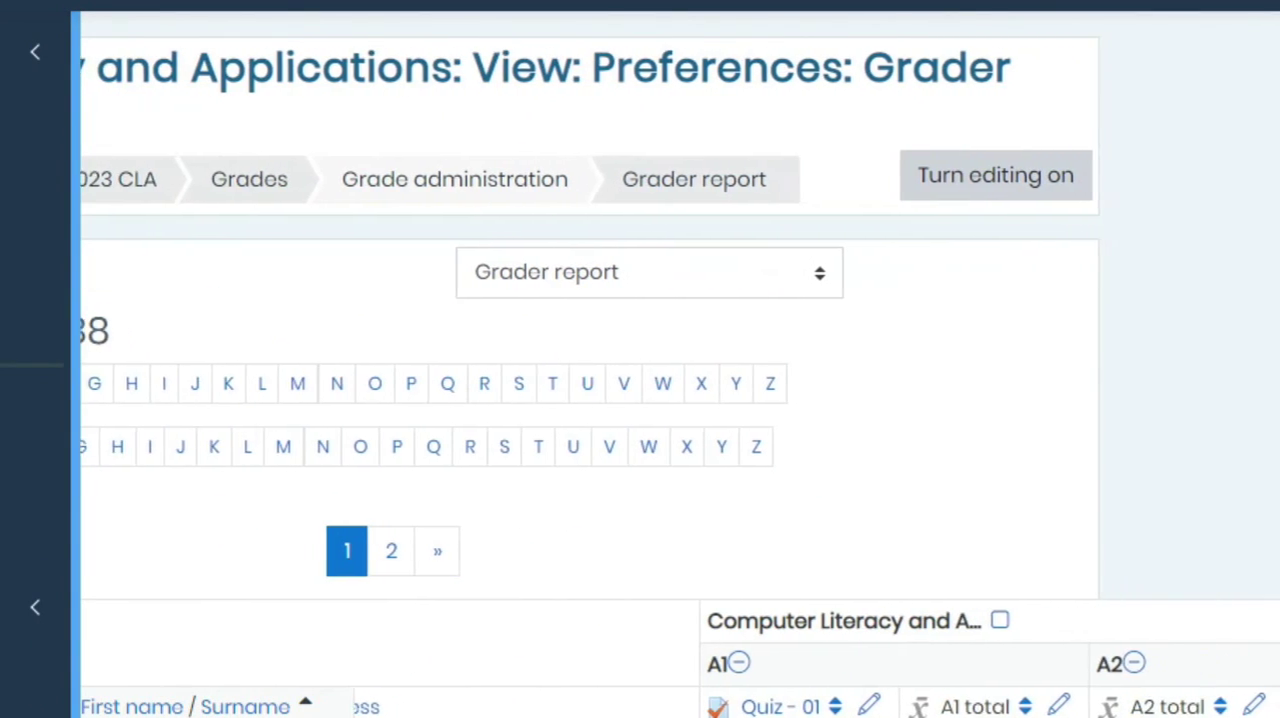
pyautogui.scroll(-1, 1122, 705)
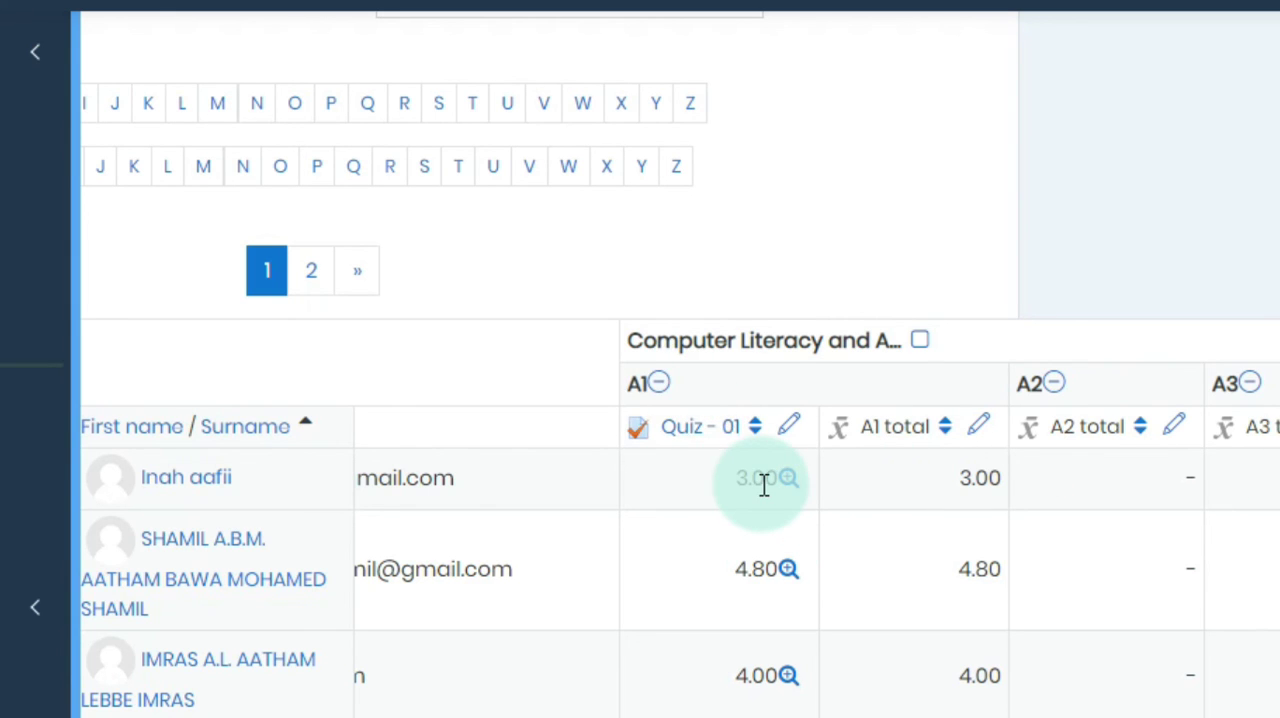
pyautogui.scroll(-8, 764, 485)
pyautogui.scroll(9, 764, 485)
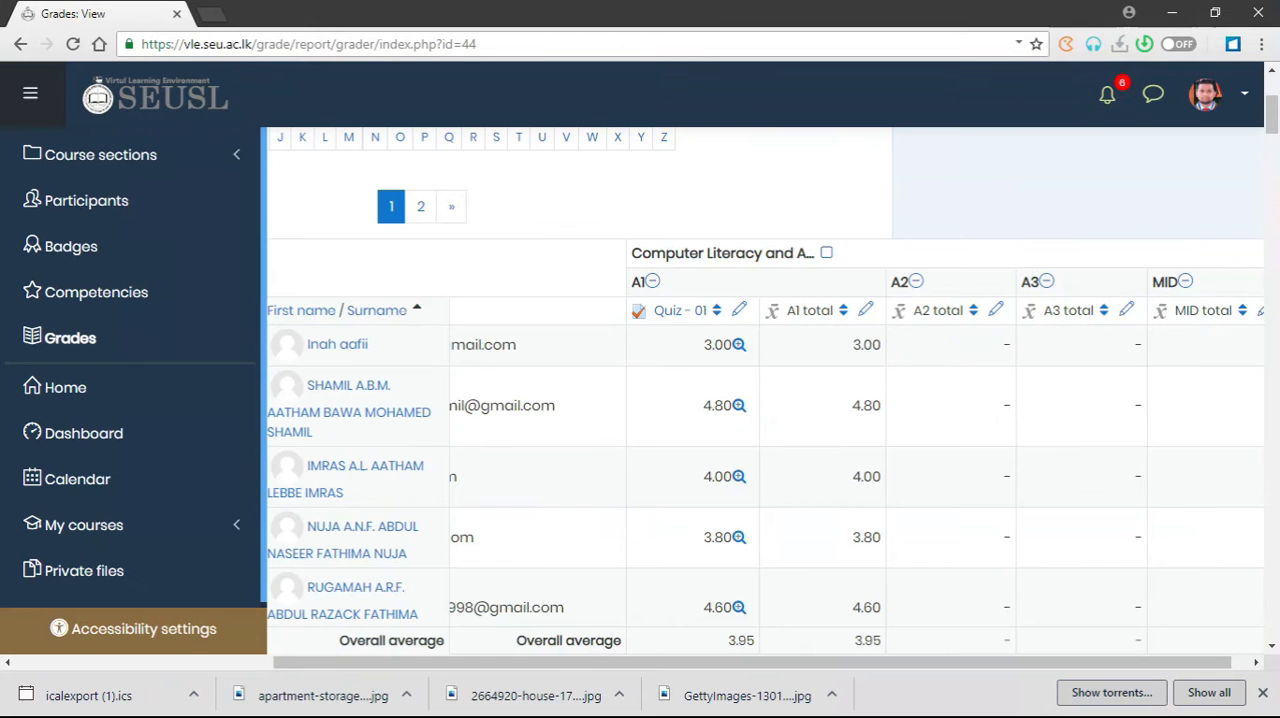
pyautogui.moveTo(922, 665); pyautogui.dragTo(508, 663)
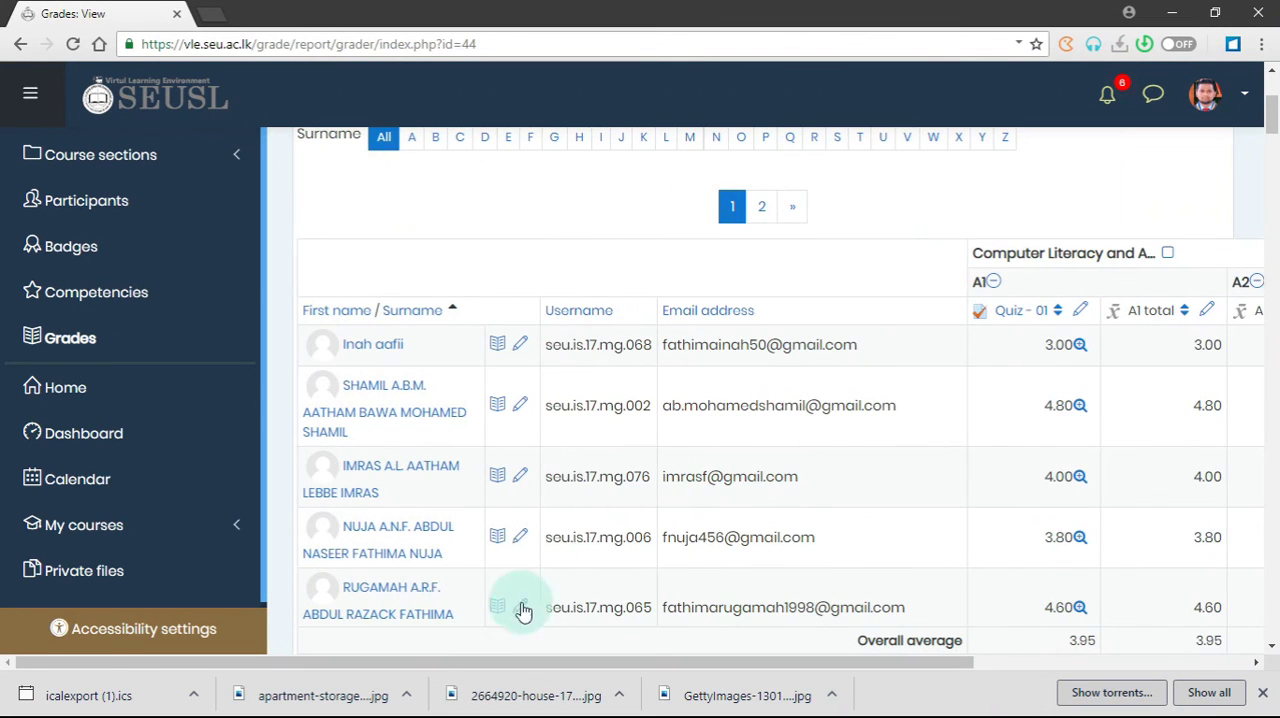
pyautogui.scroll(3, 686, 480)
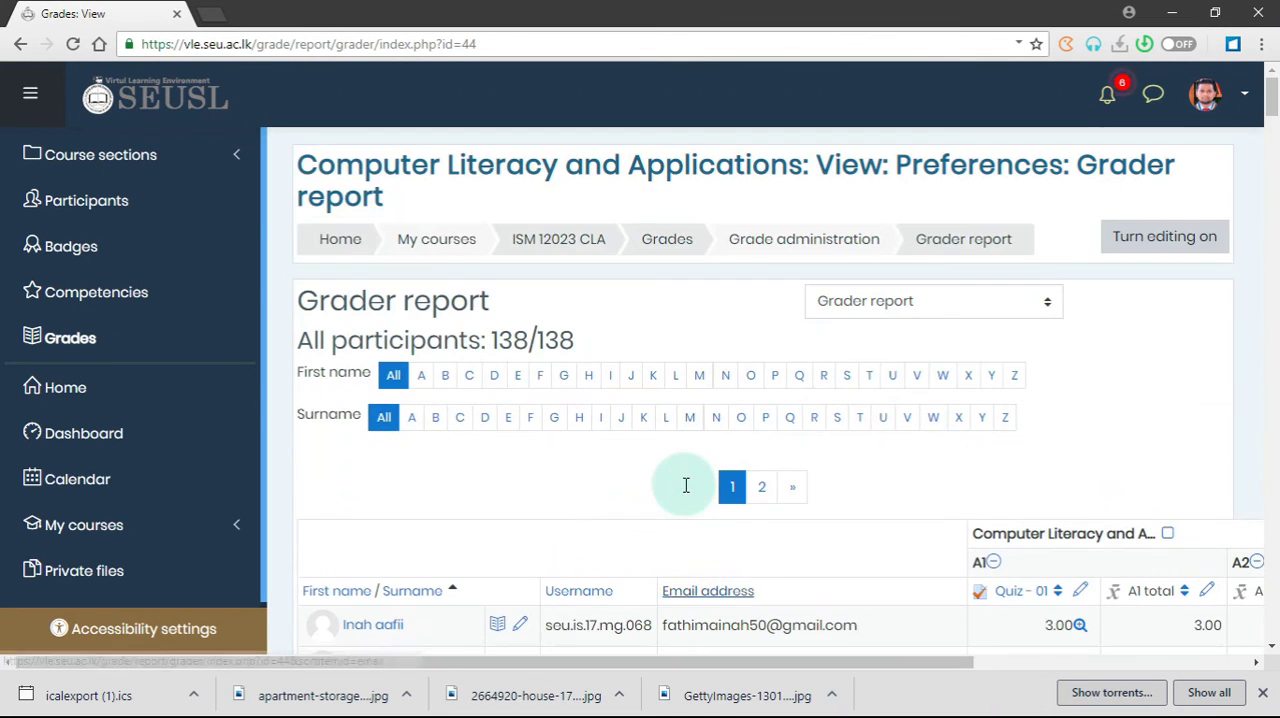
# Step: Return to the ISM 12023 CLA course page and log out of the site
pyautogui.click(538, 245)
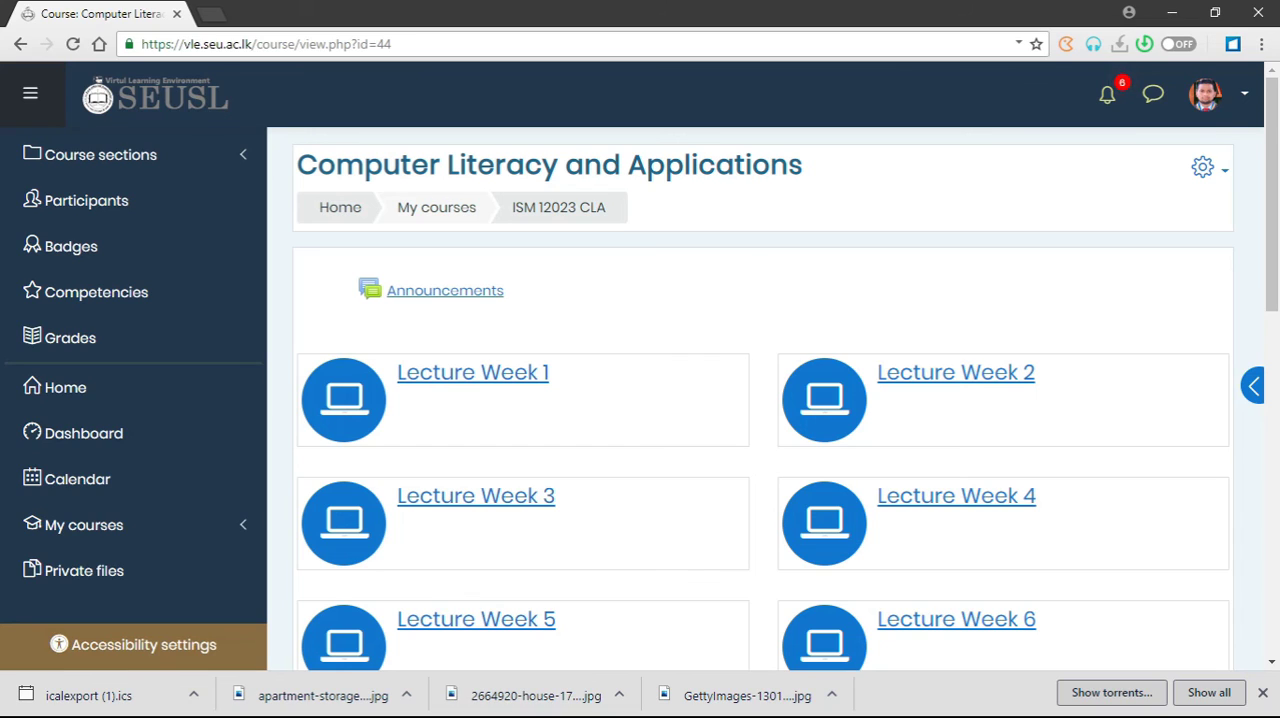
pyautogui.click(1244, 94)
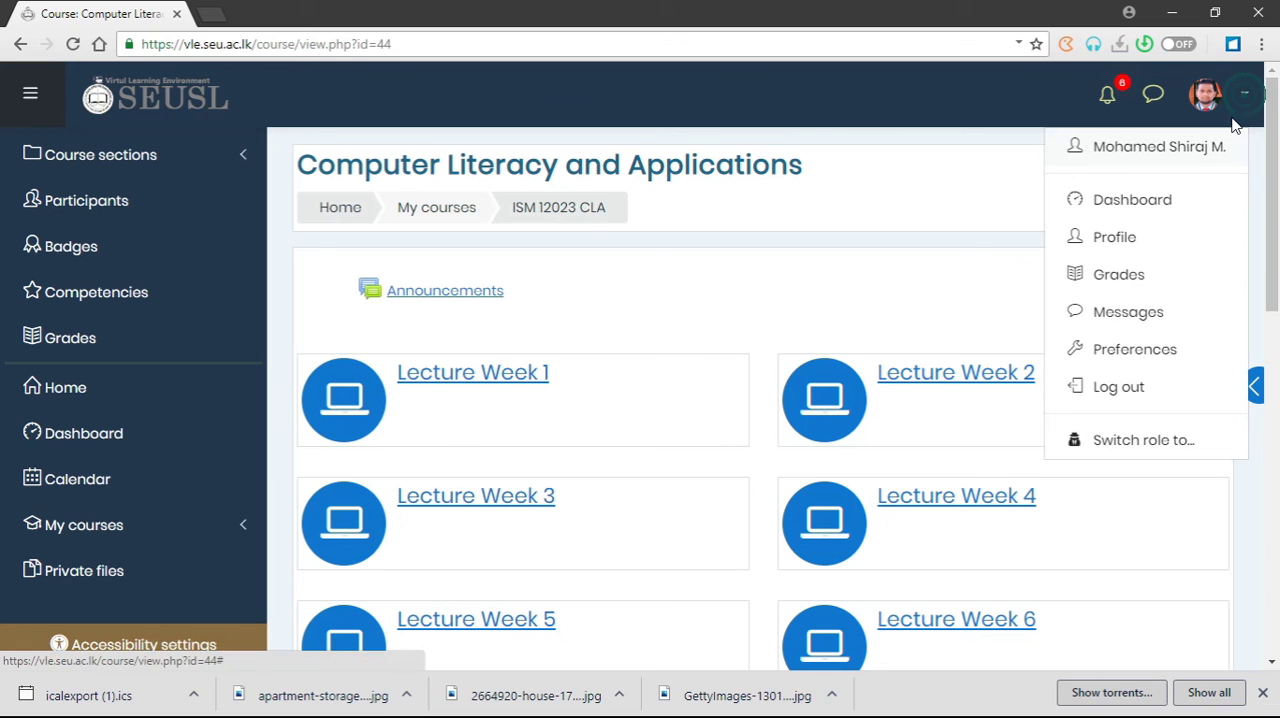
pyautogui.click(1146, 409)
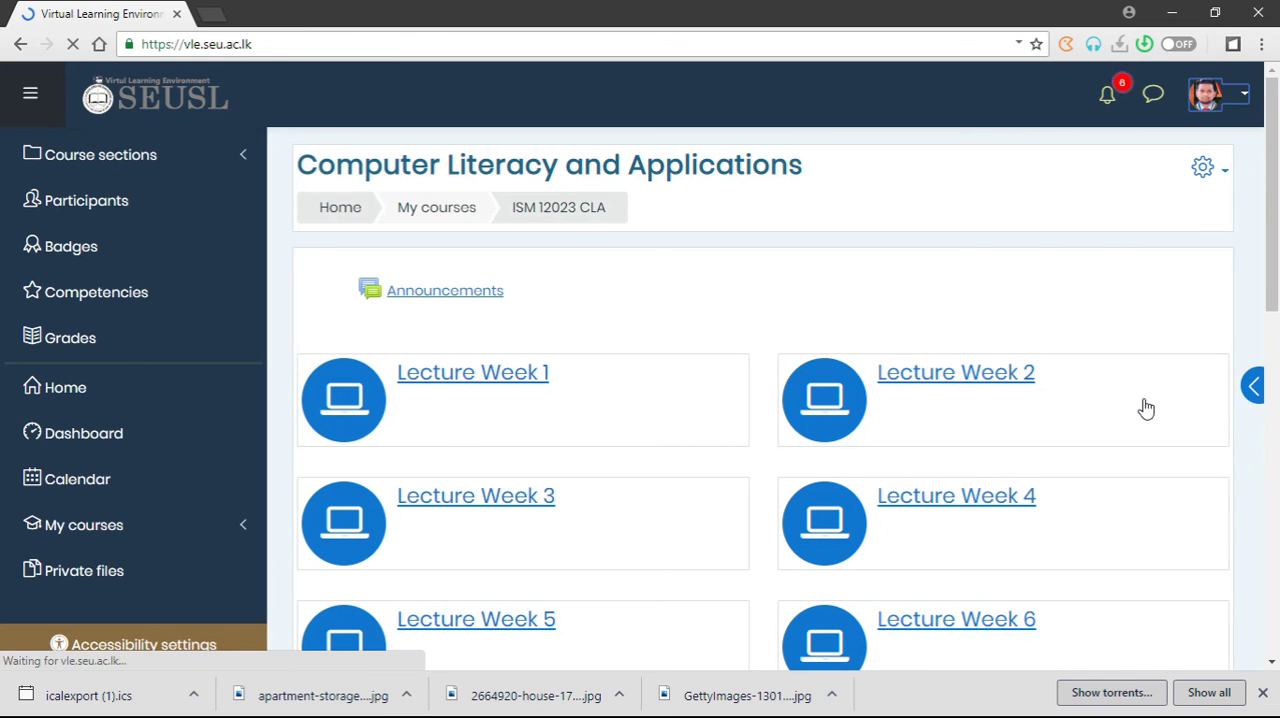